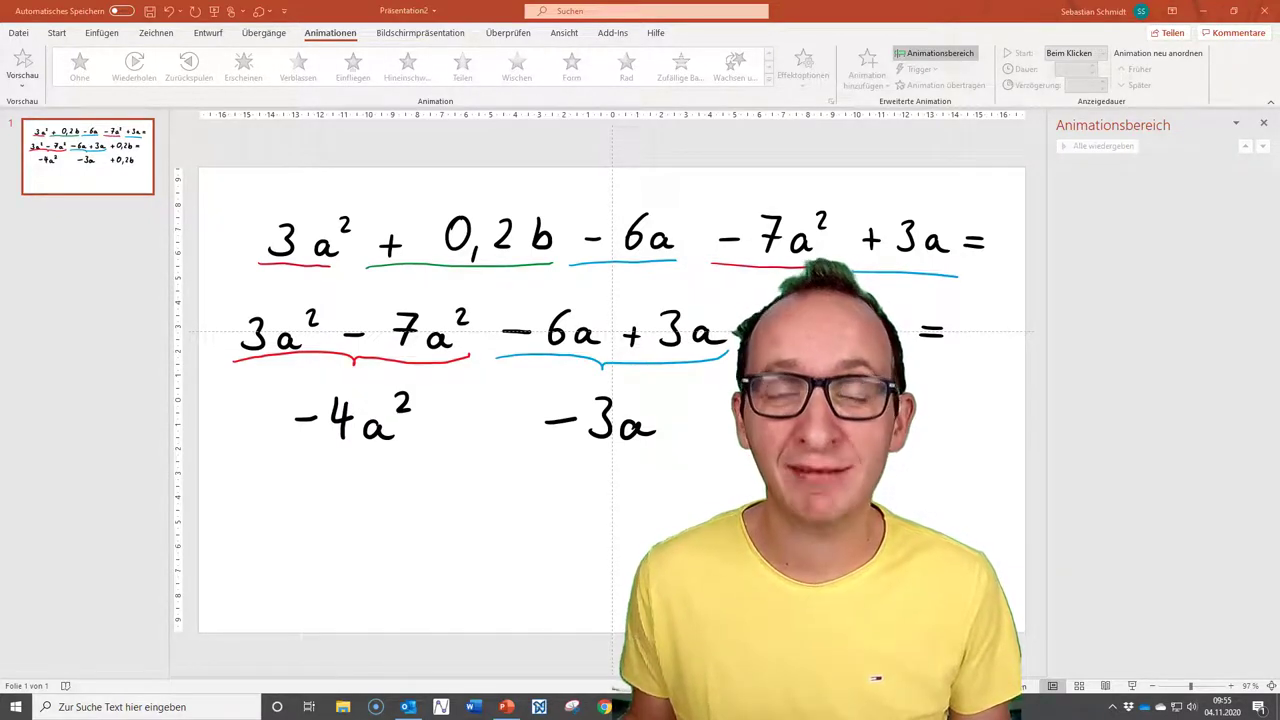
Step: Preview the slide show, then pick top-line terms individually before clearing the selection
{"action": "left_click", "coordinate": [1130, 685]}
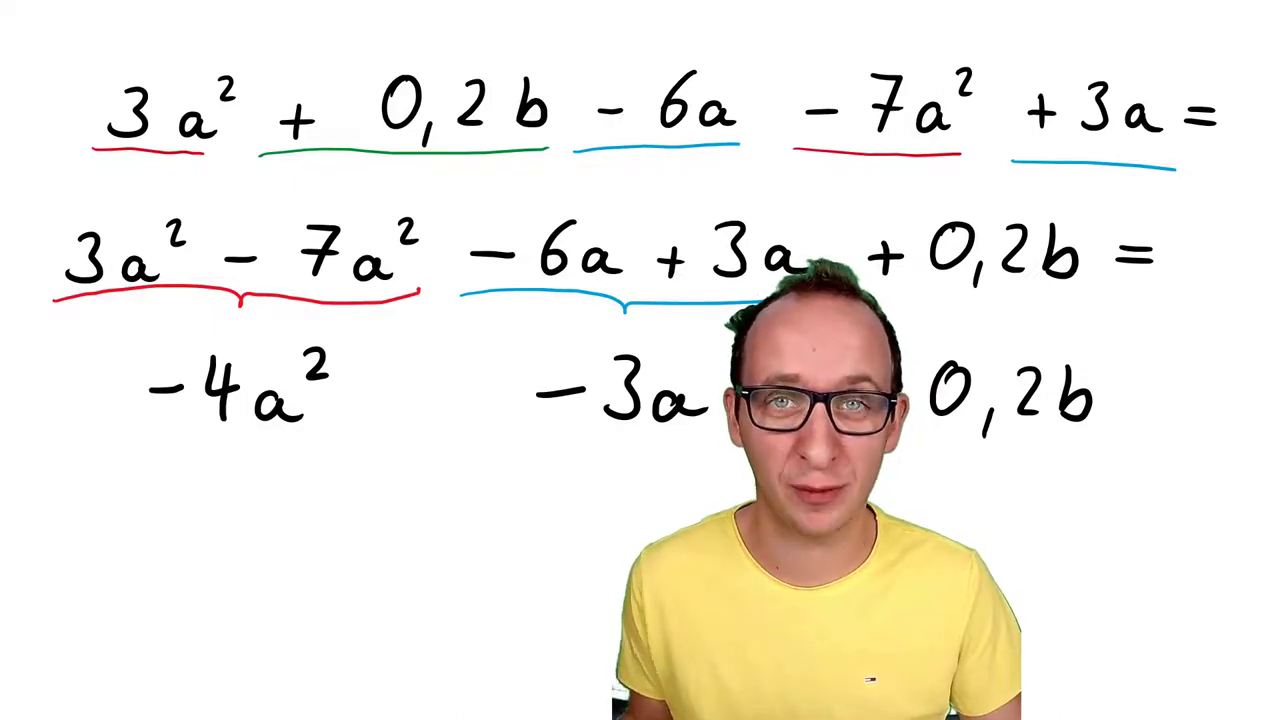
{"action": "key", "text": "Escape"}
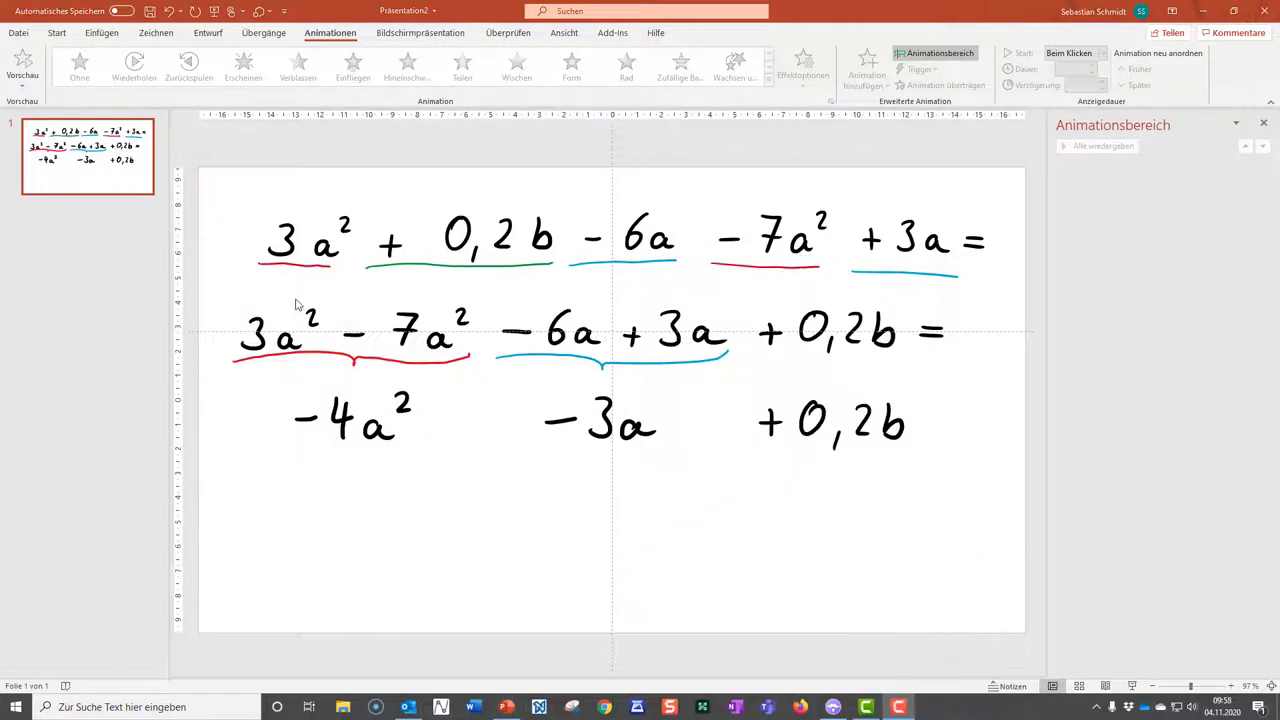
{"action": "left_click", "coordinate": [288, 244]}
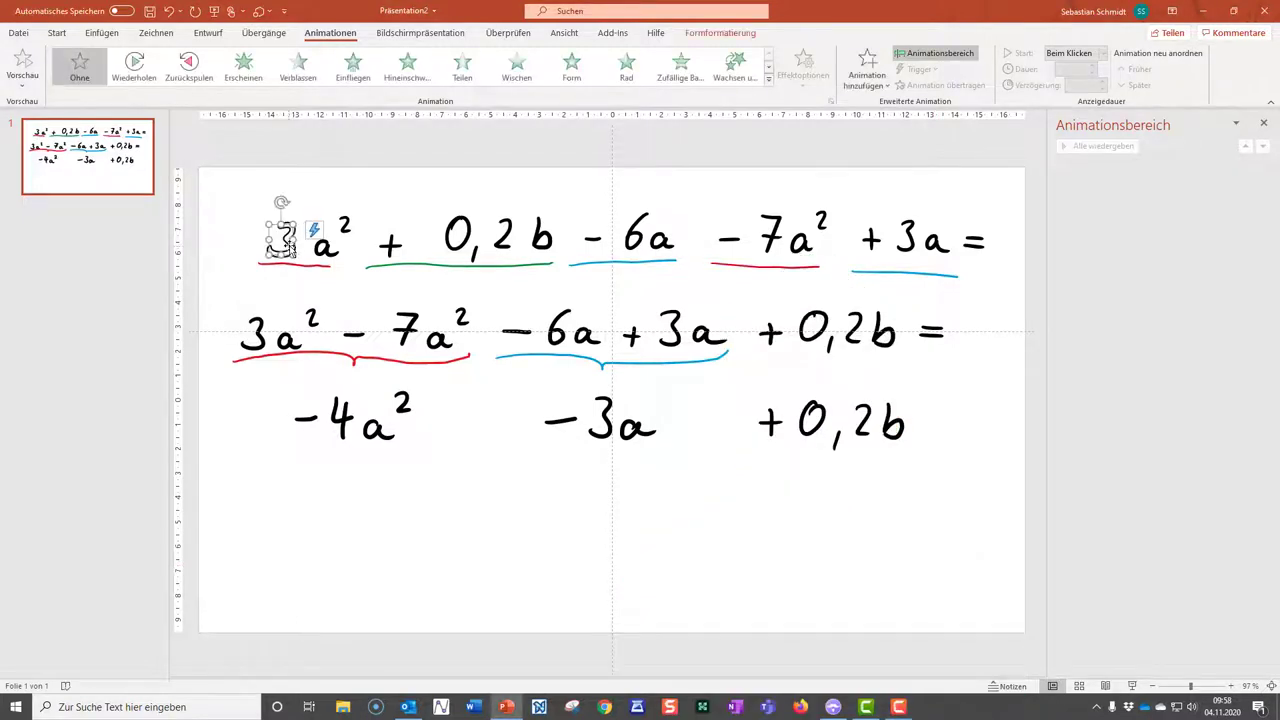
{"action": "left_click", "coordinate": [325, 243]}
{"action": "left_click", "coordinate": [398, 249]}
{"action": "left_click", "coordinate": [456, 246]}
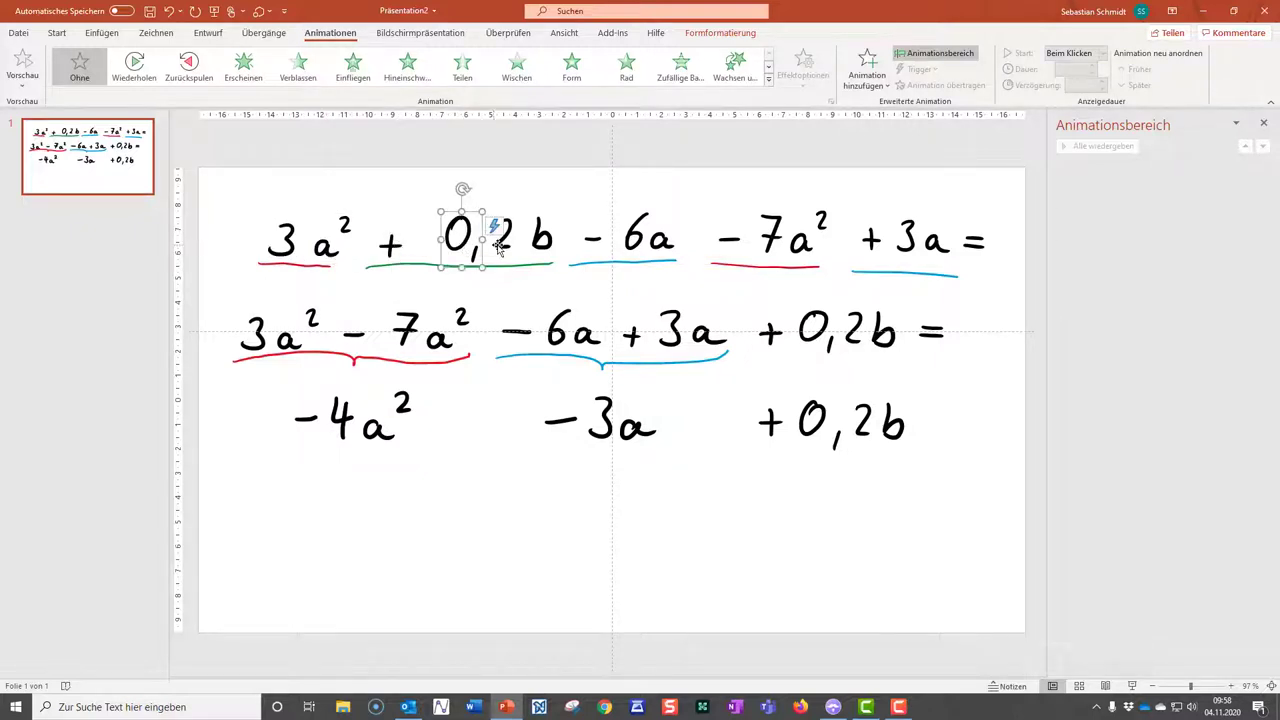
{"action": "left_click", "coordinate": [502, 245]}
{"action": "left_click", "coordinate": [546, 250]}
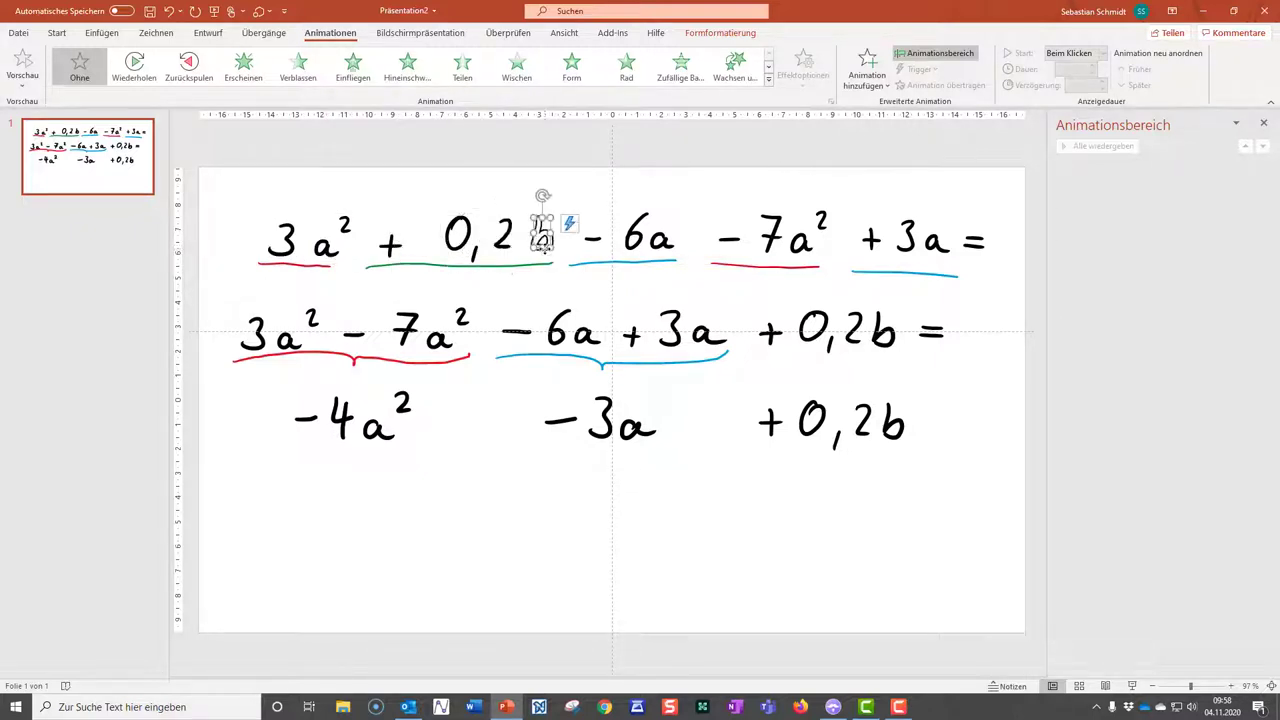
{"action": "left_click", "coordinate": [597, 245]}
{"action": "left_click", "coordinate": [632, 197]}
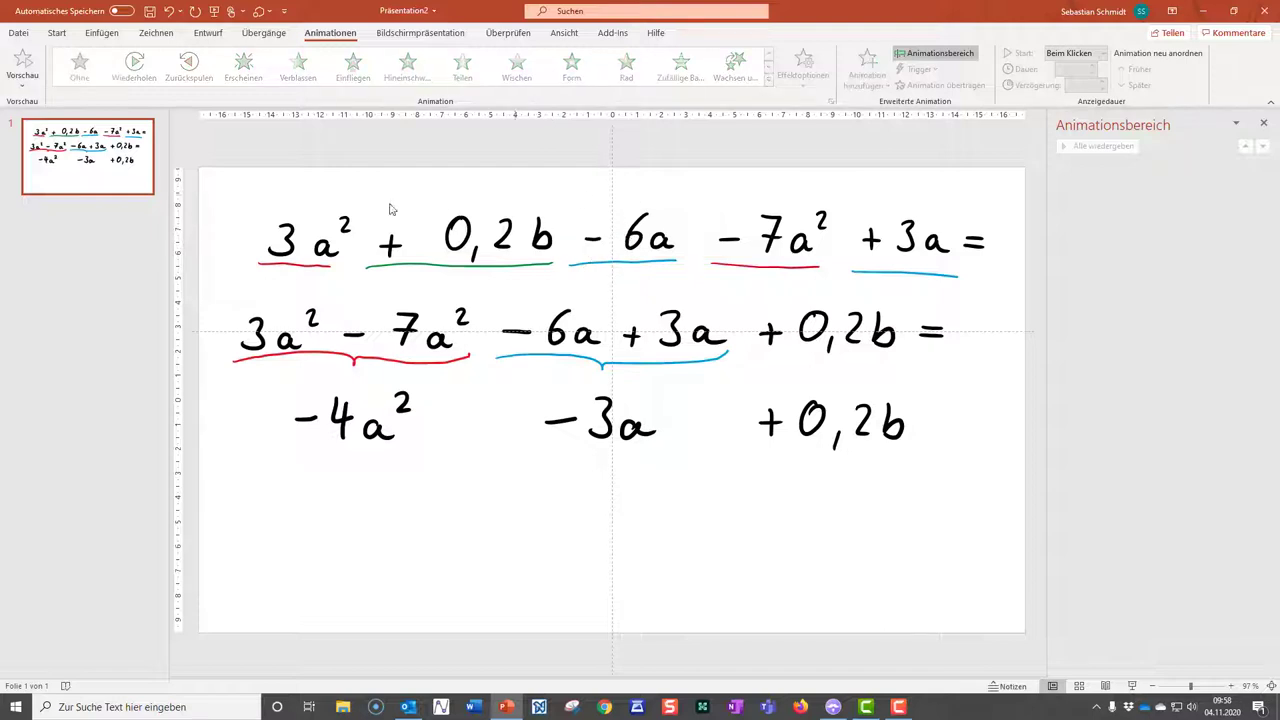
Step: Box-select the top equation line and deselect its five red, green and blue underlines
{"action": "left_click_drag", "start_coordinate": [241, 214], "coordinate": [1023, 285]}
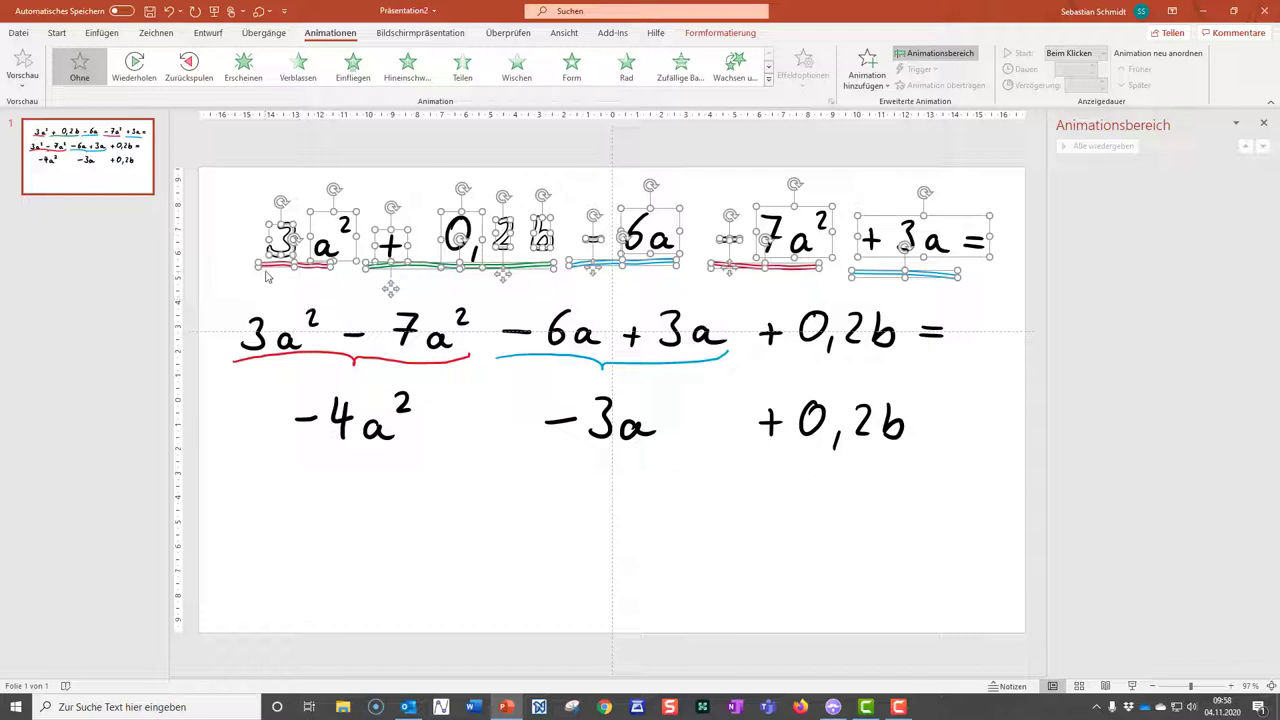
{"action": "left_click", "coordinate": [270, 268], "text": "ctrl"}
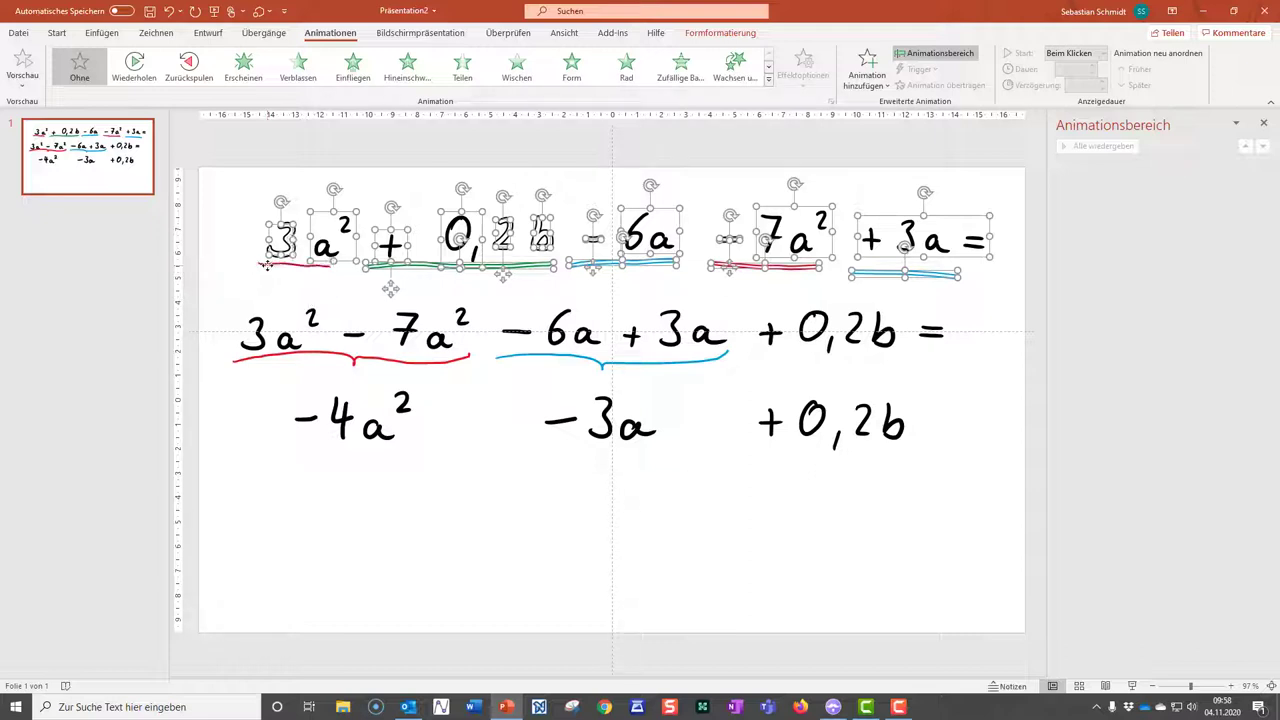
{"action": "left_click", "coordinate": [386, 268], "text": "ctrl"}
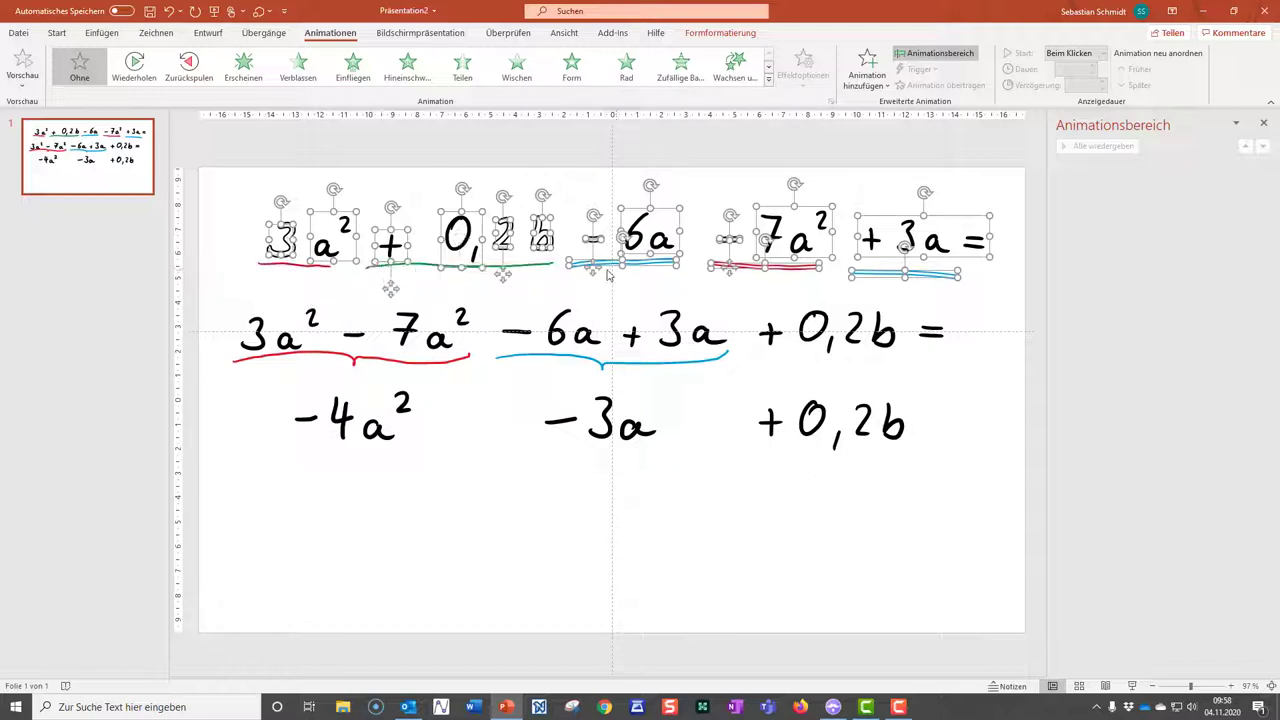
{"action": "left_click", "coordinate": [608, 268], "text": "ctrl"}
{"action": "left_click", "coordinate": [722, 268], "text": "ctrl"}
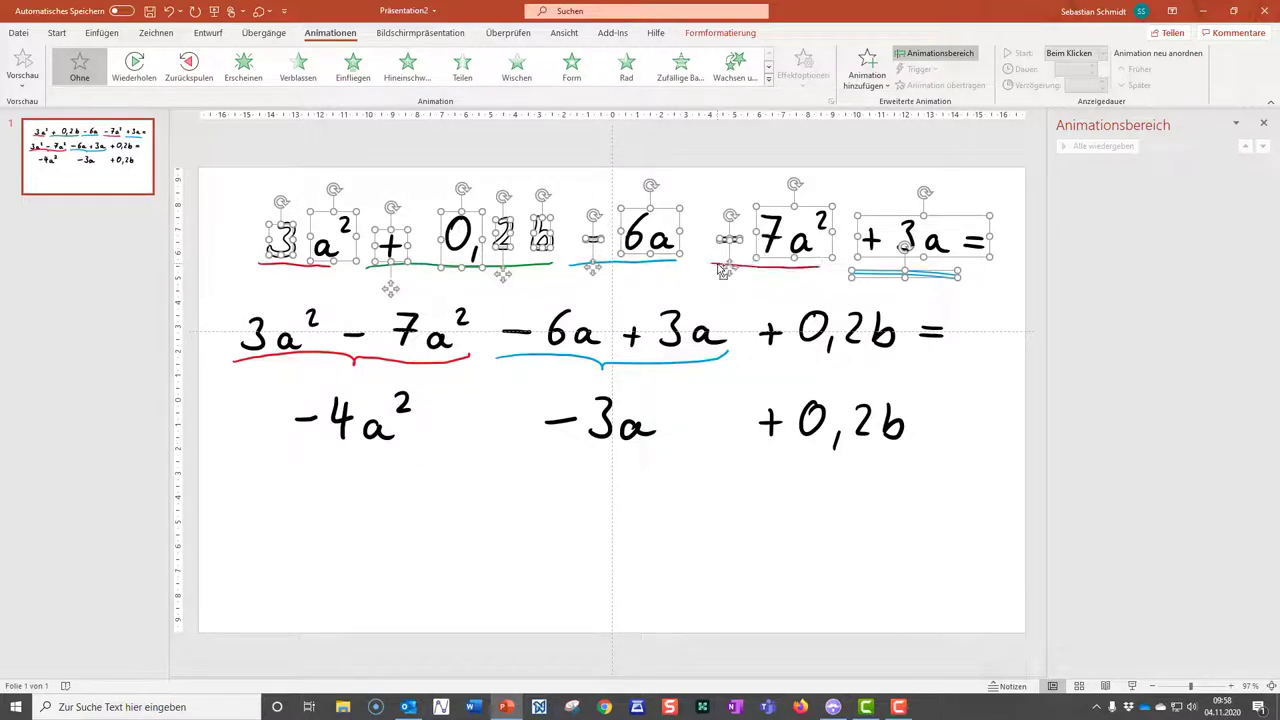
{"action": "left_click", "coordinate": [870, 274], "text": "ctrl"}
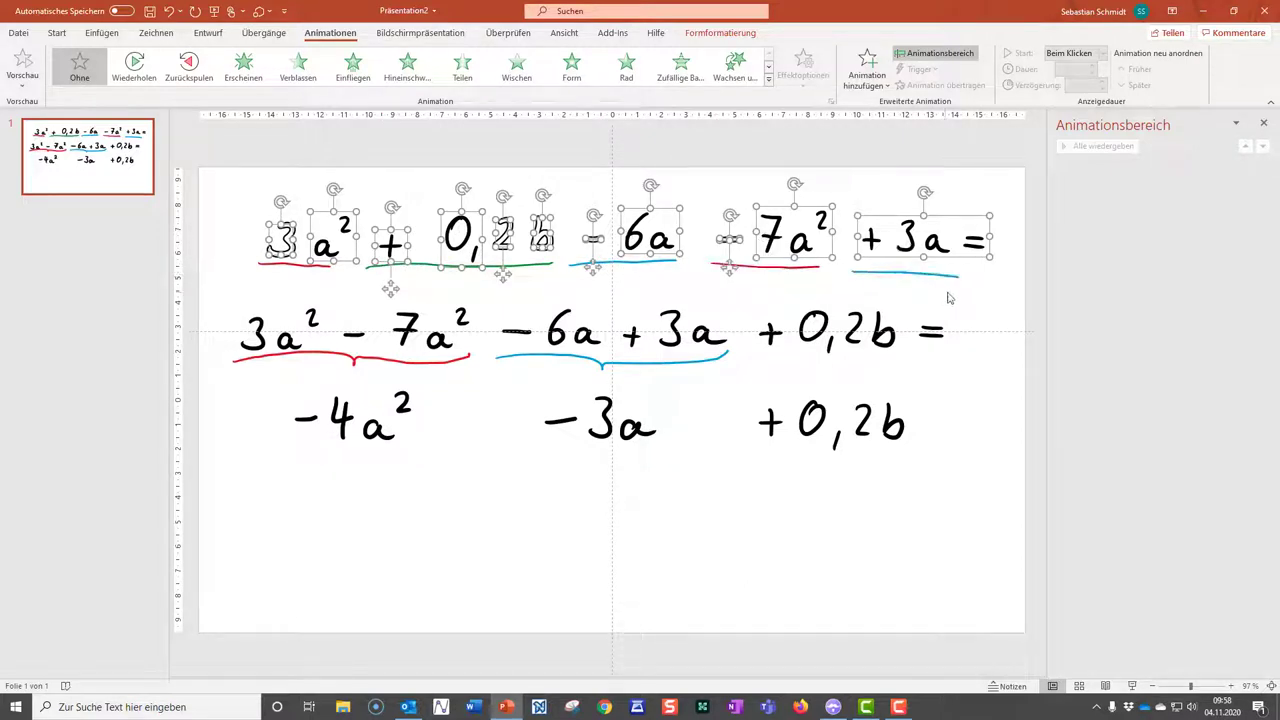
{"action": "left_click", "coordinate": [889, 257], "text": "ctrl"}
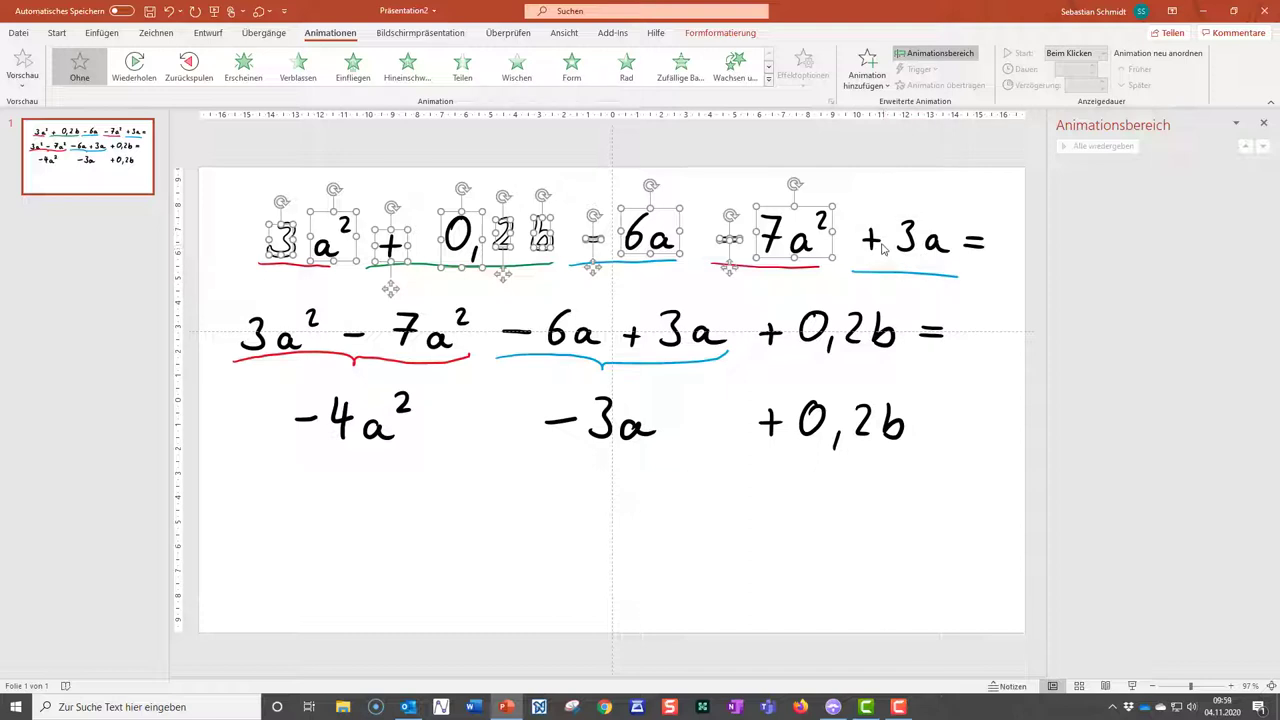
{"action": "left_click", "coordinate": [883, 249], "text": "ctrl"}
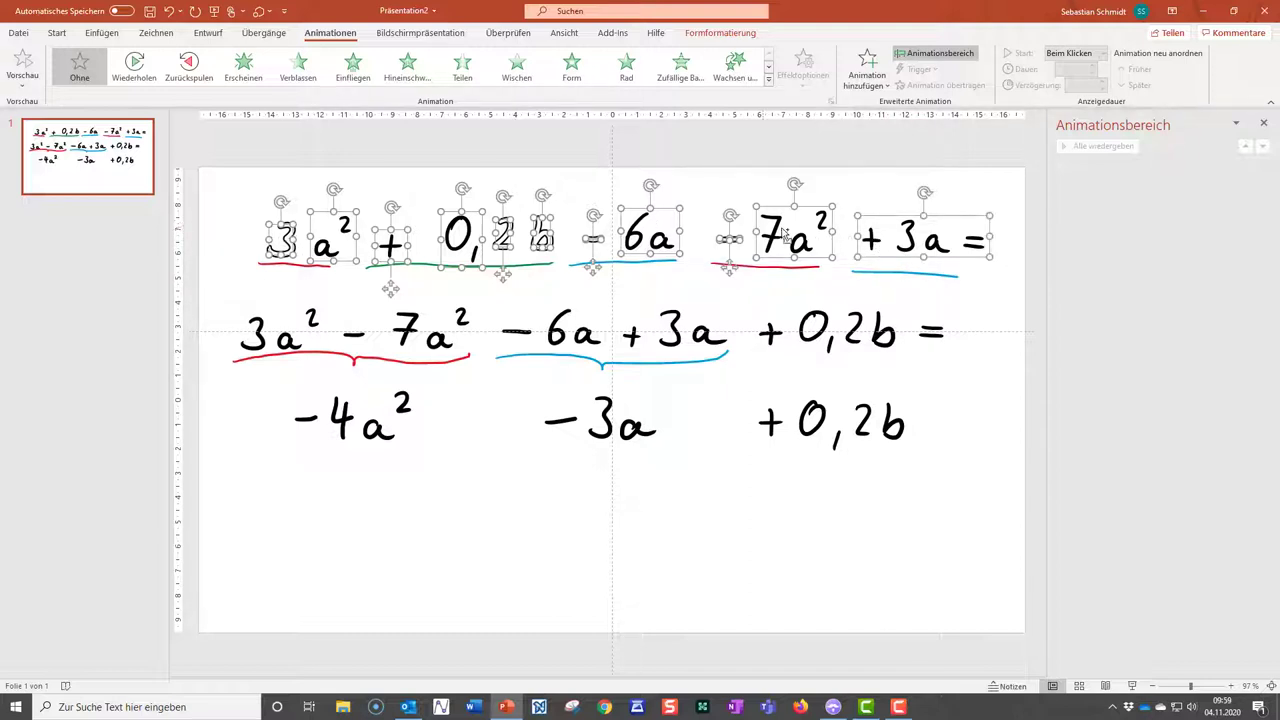
Step: Group the selected top-line ink terms into one object
{"action": "right_click", "coordinate": [874, 238]}
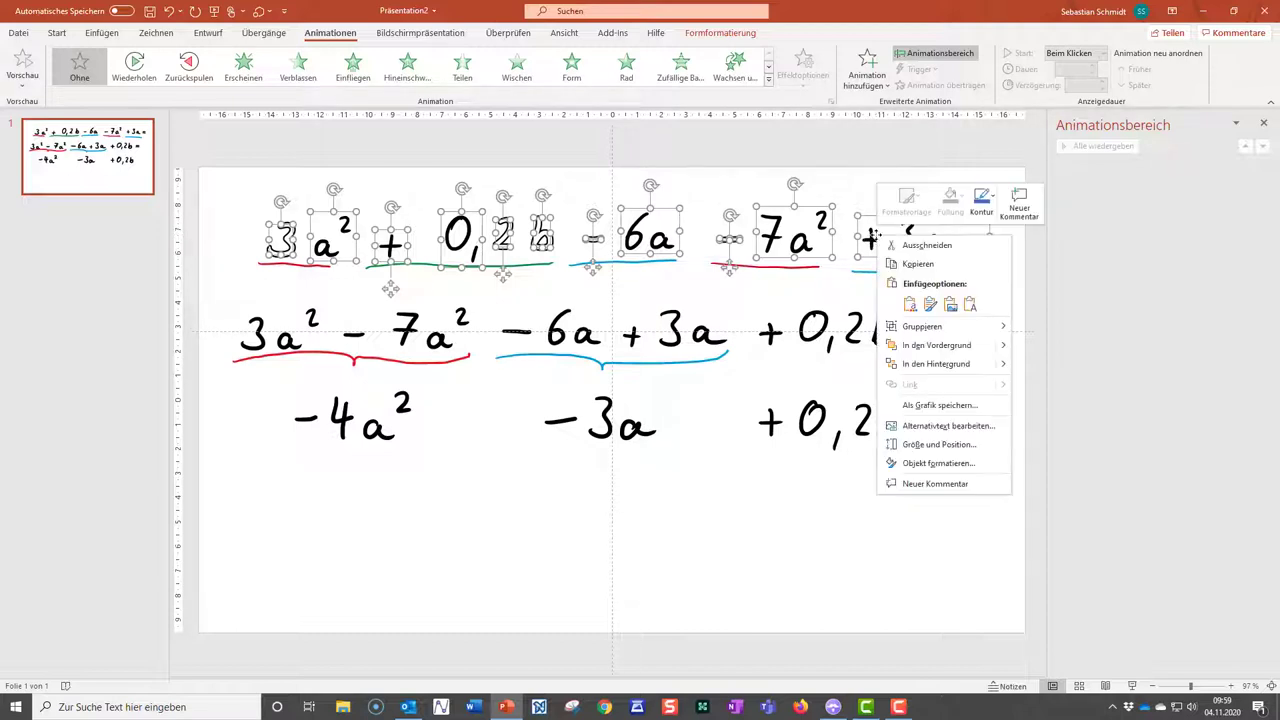
{"action": "mouse_move", "coordinate": [994, 334]}
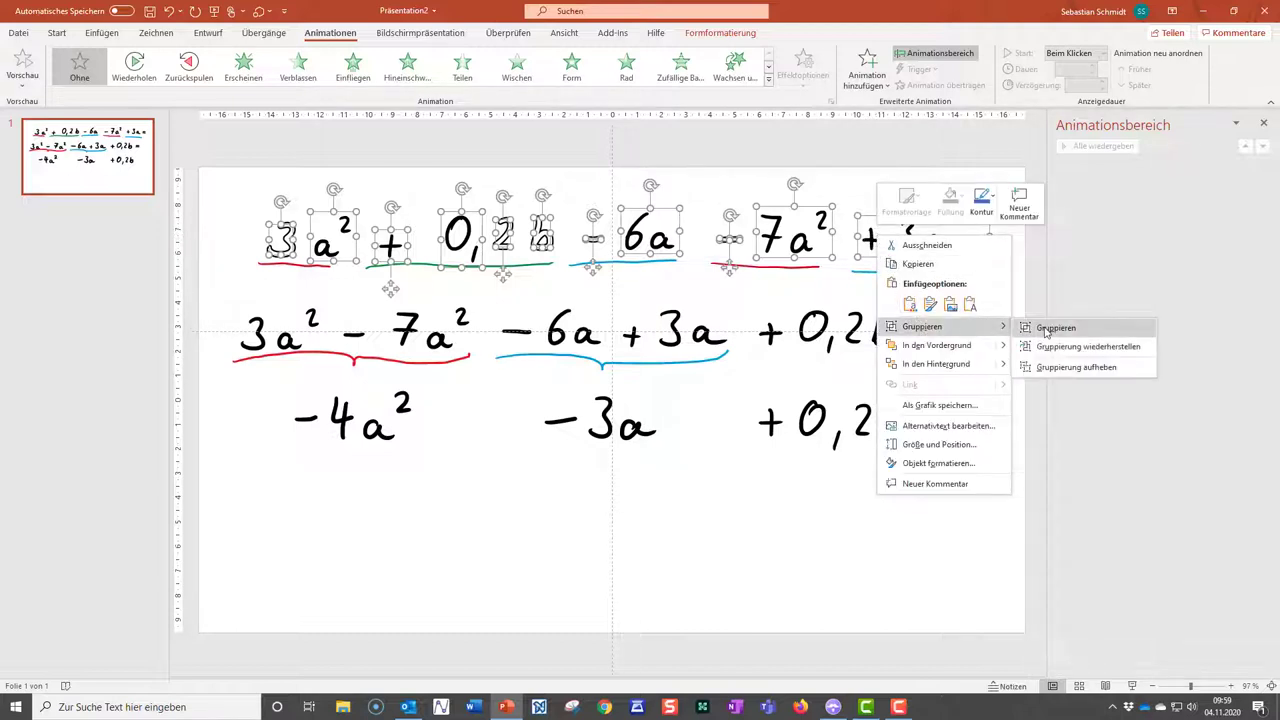
{"action": "left_click", "coordinate": [1046, 330]}
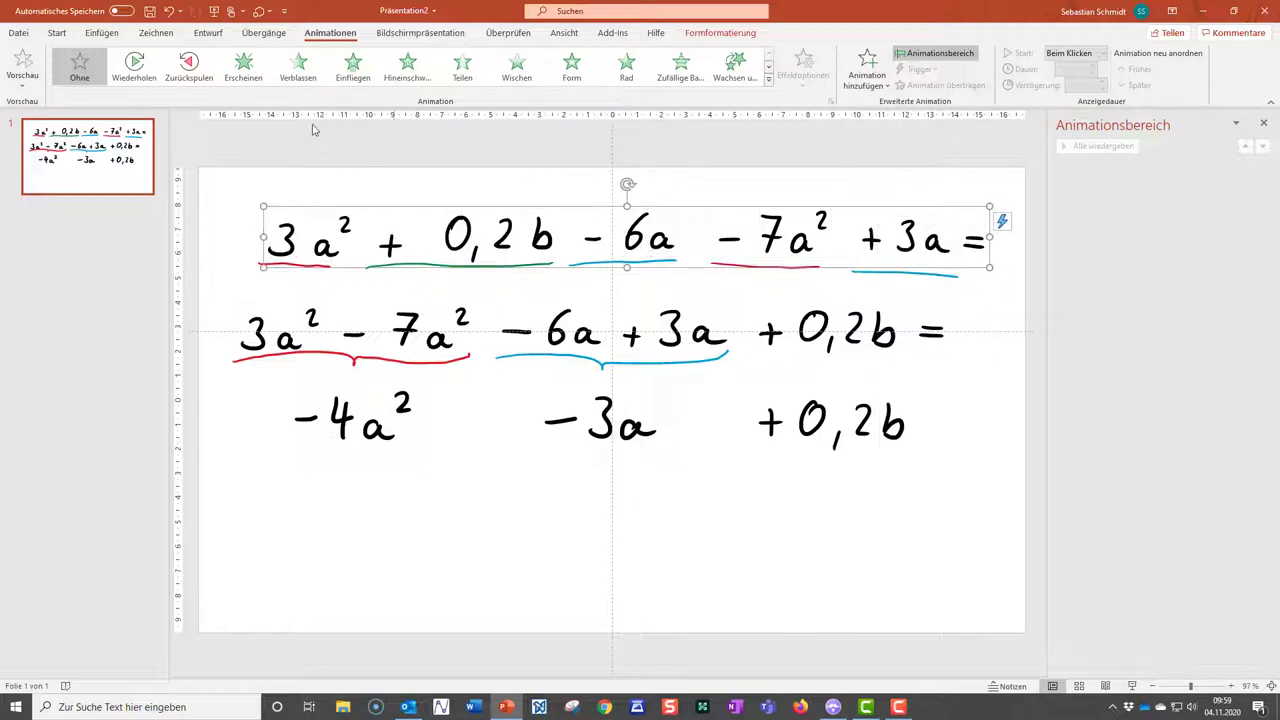
Step: Apply the Wiederholen animation to the group (Gruppieren 19) and close the Animationsbereich
{"action": "left_click", "coordinate": [140, 73]}
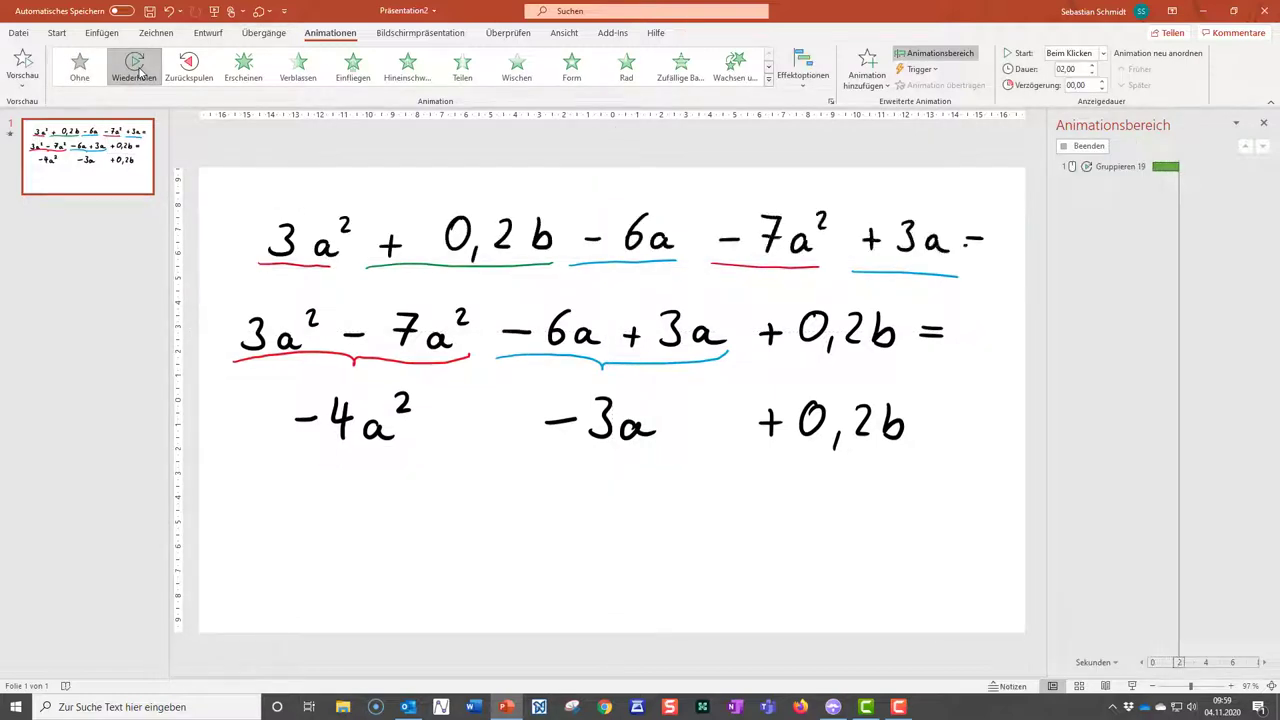
{"action": "left_click", "coordinate": [1263, 167]}
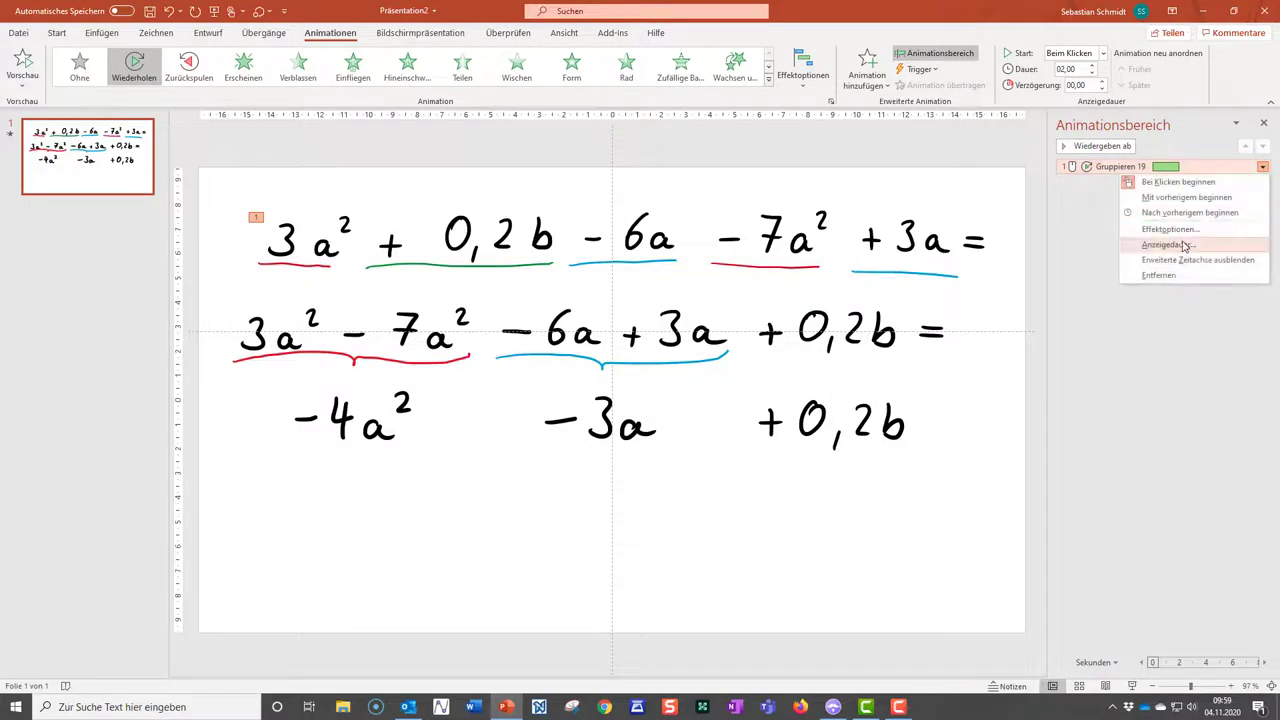
{"action": "left_click", "coordinate": [1263, 167]}
{"action": "left_click", "coordinate": [1263, 123]}
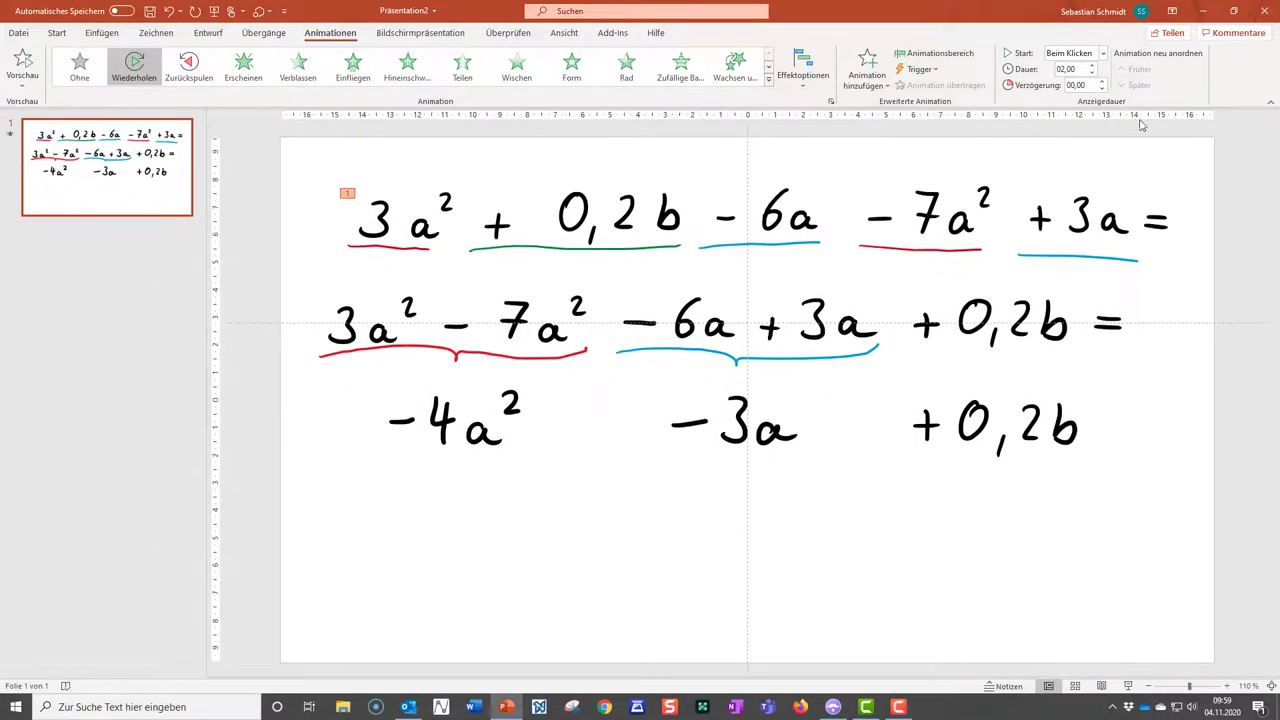
Step: Change the Gruppieren 19 Wiederholen duration from 2 to 5 seconds (Sehr langsam)
{"action": "left_click", "coordinate": [934, 53]}
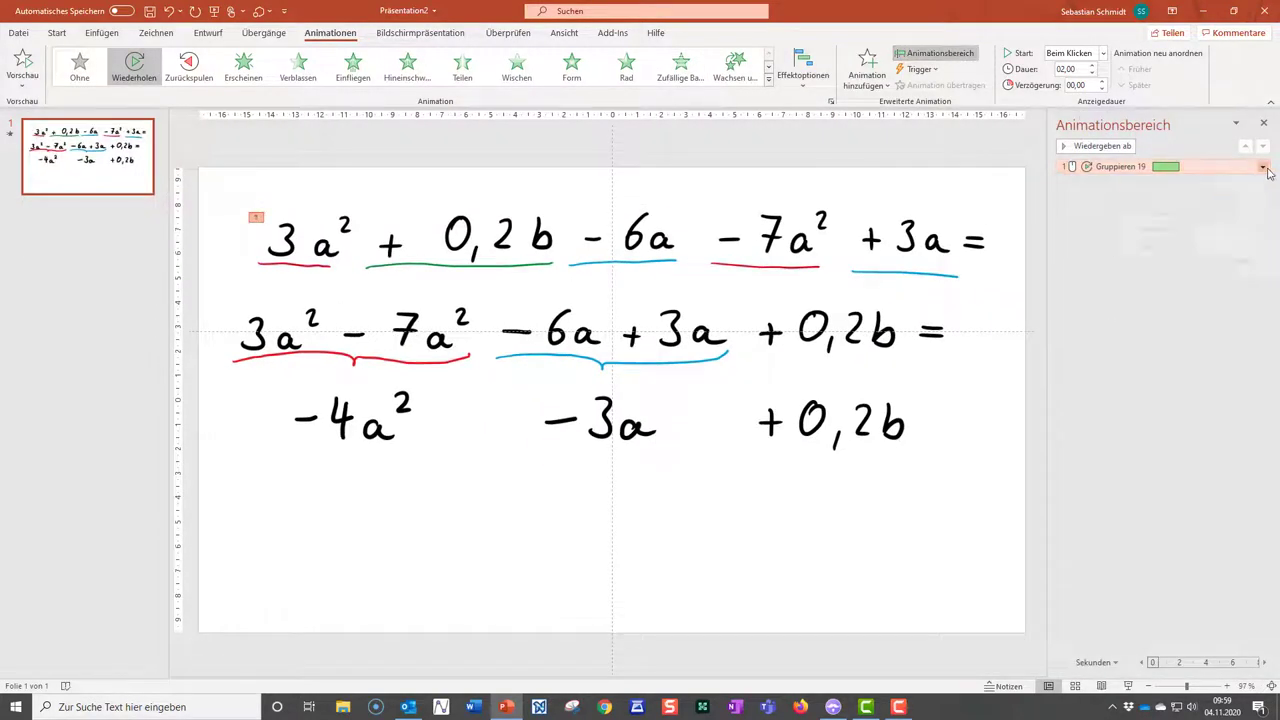
{"action": "left_click", "coordinate": [1263, 167]}
{"action": "left_click", "coordinate": [1180, 243]}
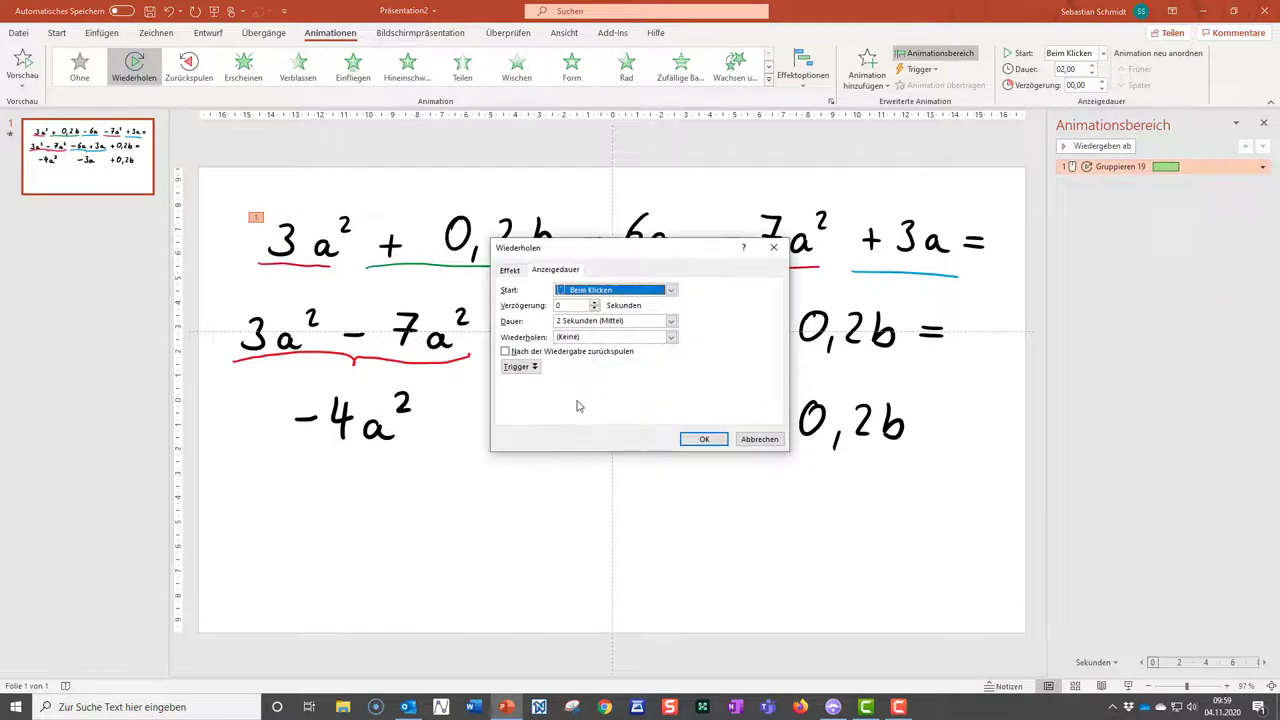
{"action": "left_click", "coordinate": [670, 321]}
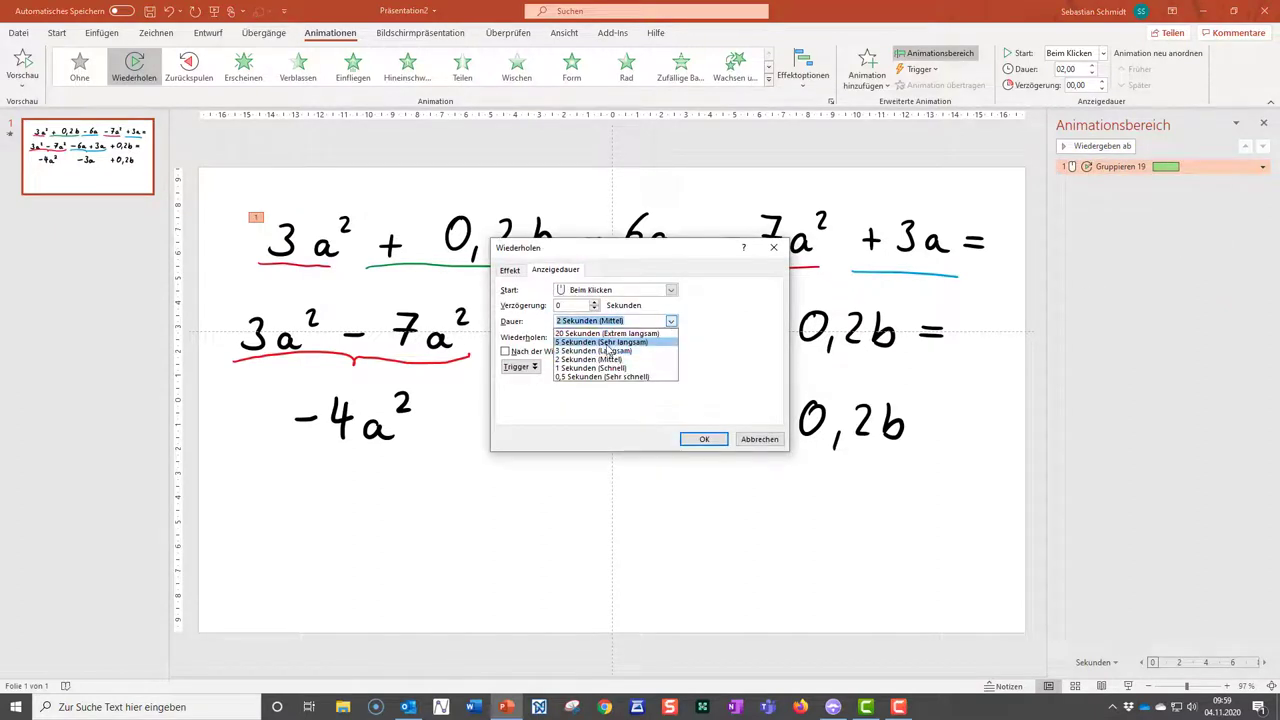
{"action": "left_click", "coordinate": [607, 343]}
{"action": "left_click", "coordinate": [703, 439]}
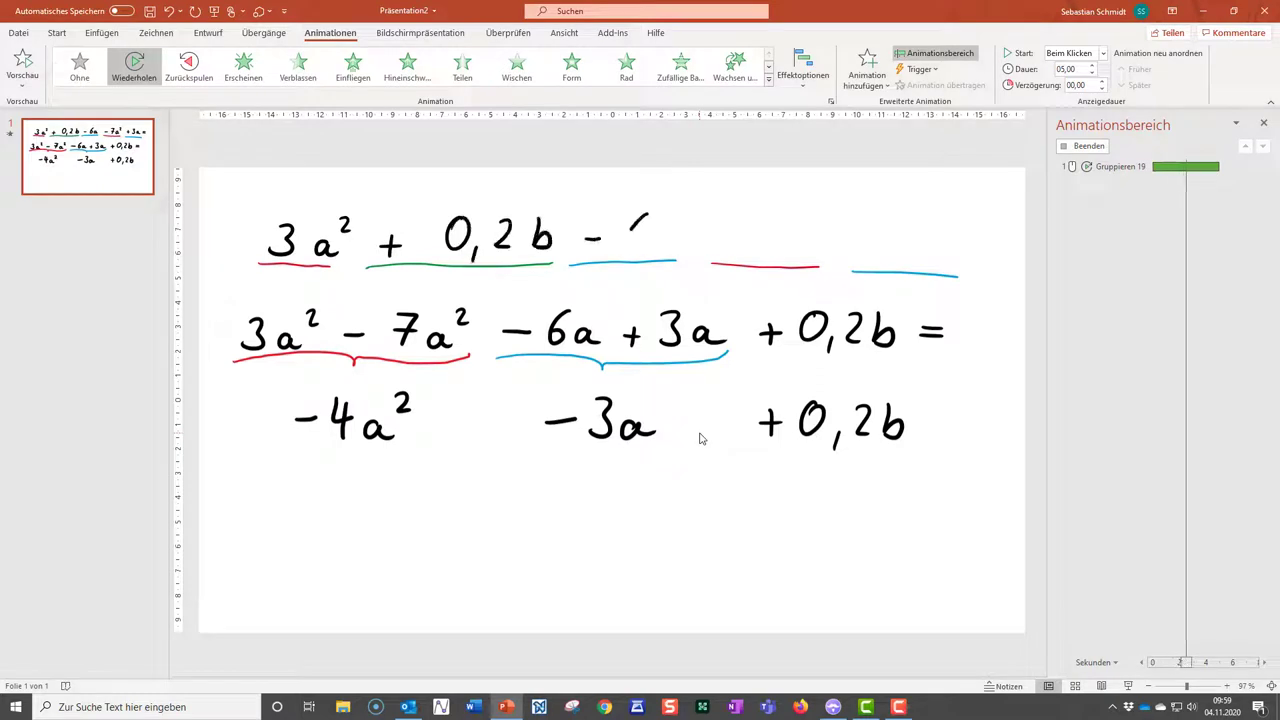
Step: Group the red underlines under 3a² and −7a² and apply Wiederholen to them
{"action": "left_click", "coordinate": [291, 266]}
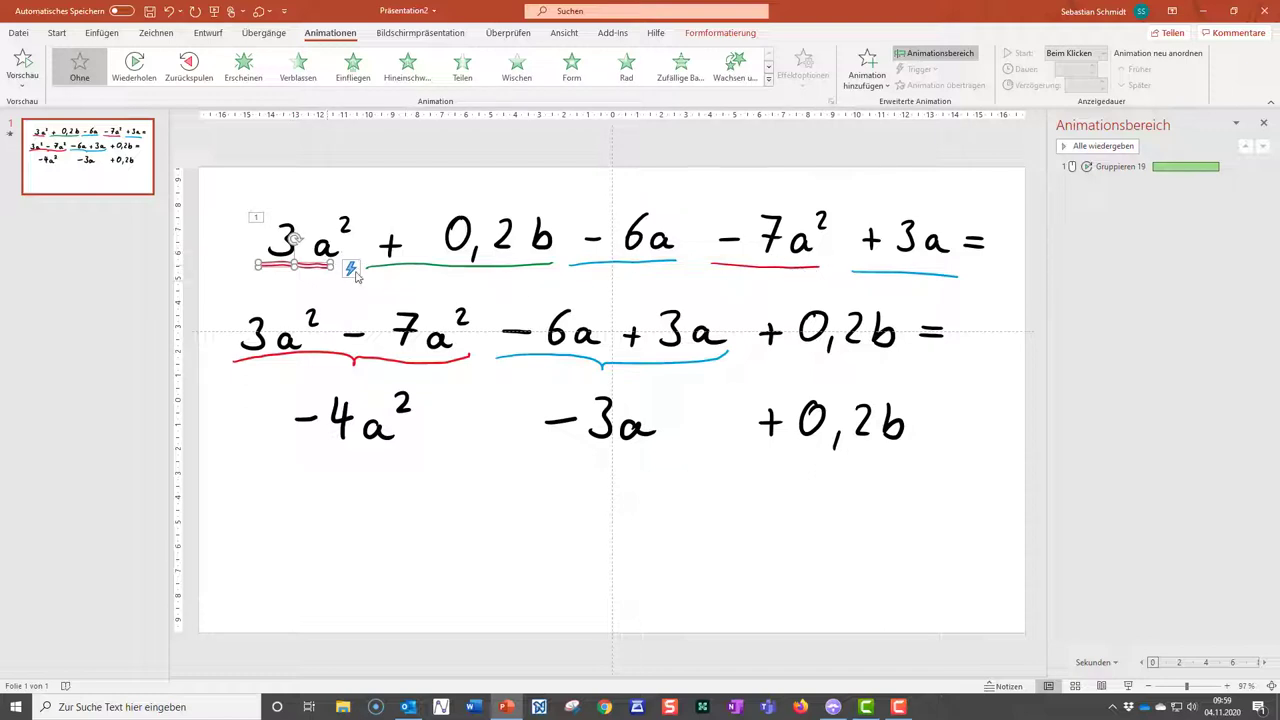
{"action": "left_click", "coordinate": [745, 269], "text": "shift"}
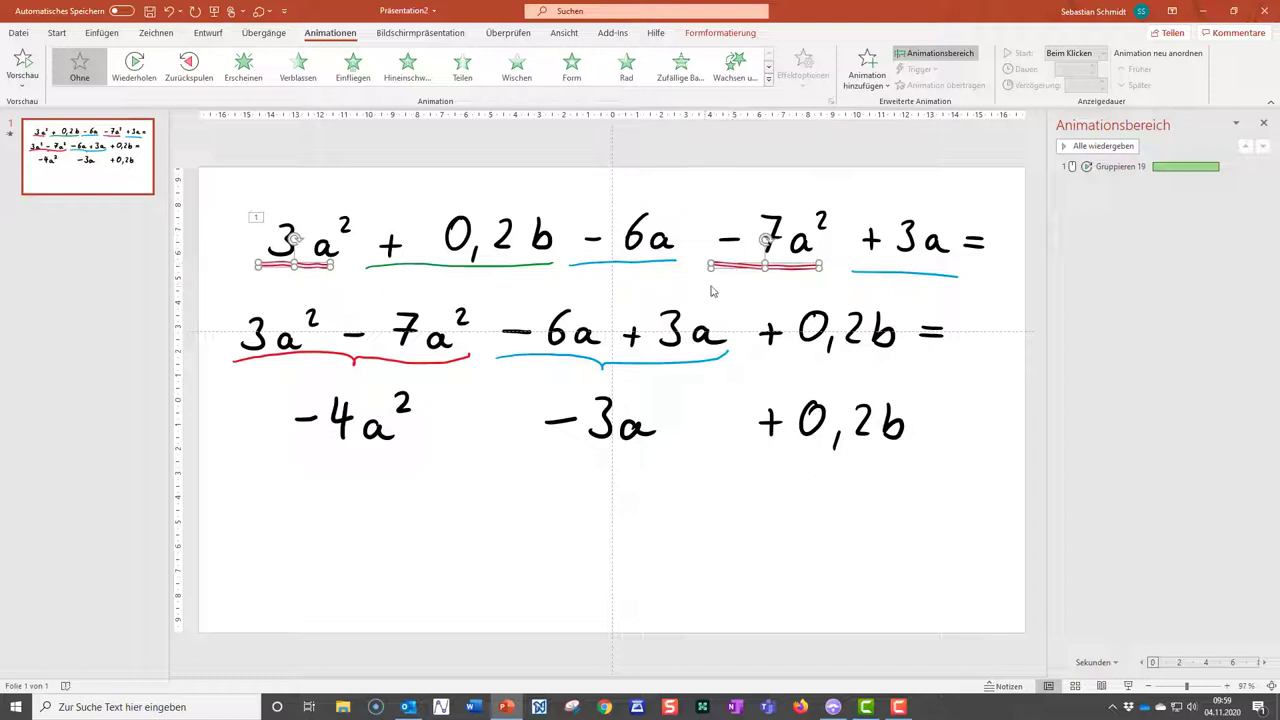
{"action": "right_click", "coordinate": [736, 272]}
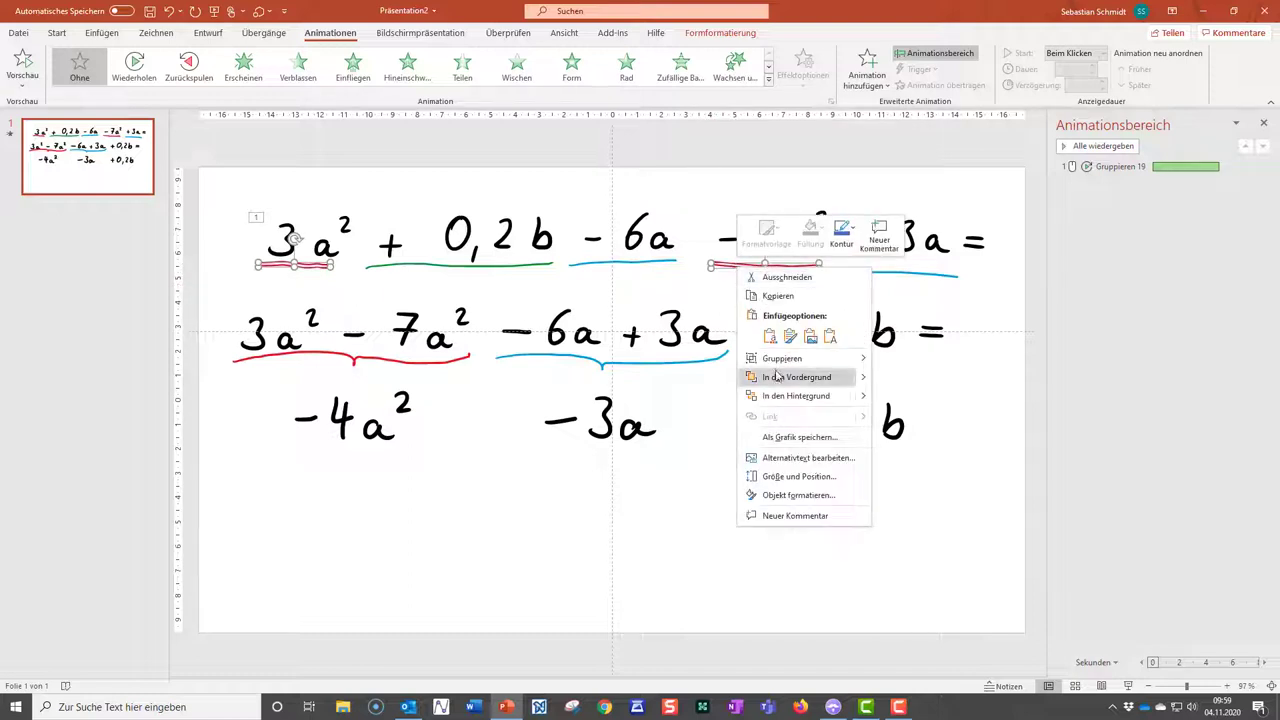
{"action": "mouse_move", "coordinate": [790, 358]}
{"action": "left_click", "coordinate": [886, 364]}
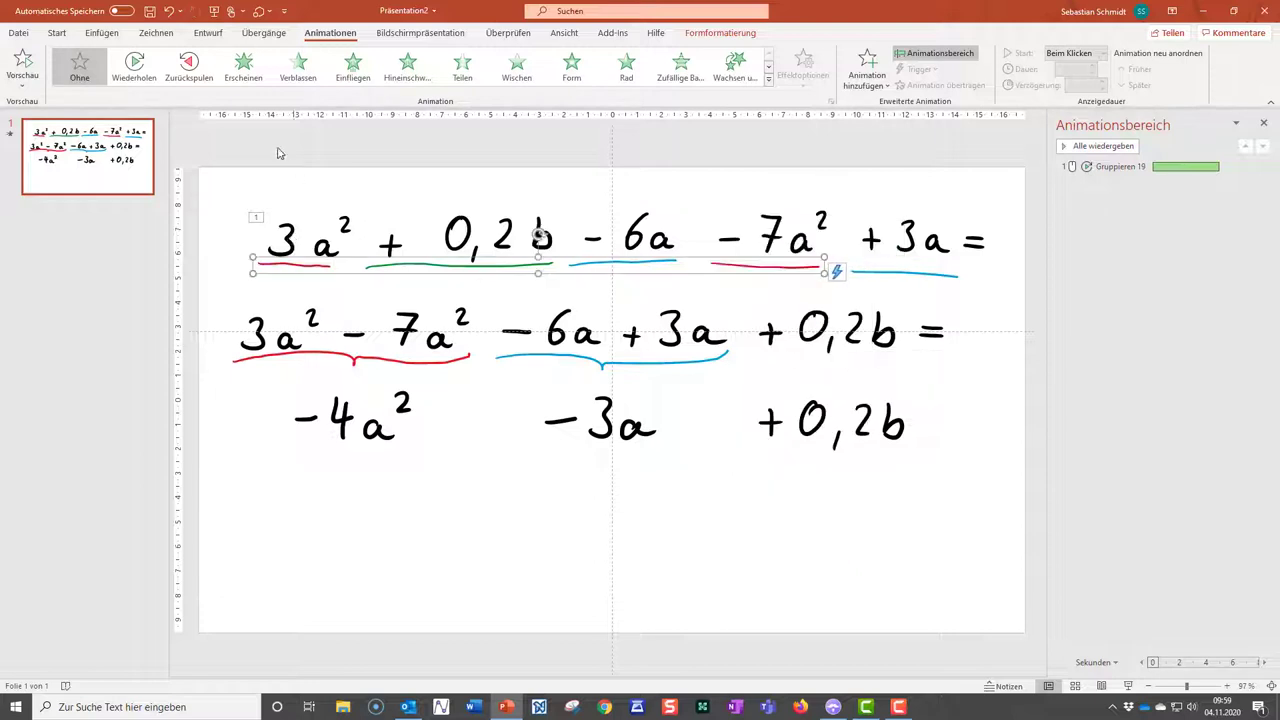
{"action": "left_click", "coordinate": [134, 65]}
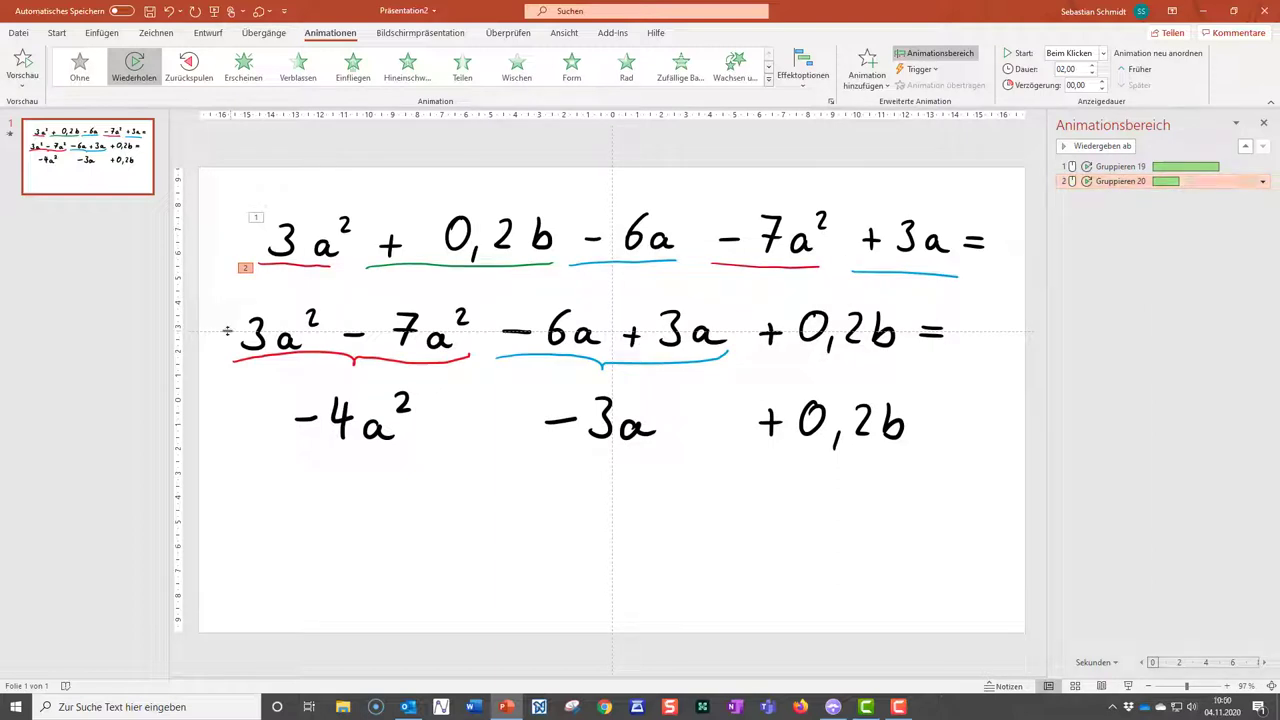
Step: Group the second line's 3a² − 7a², excluding the red brace, and apply Wiederholen
{"action": "left_click", "coordinate": [260, 330]}
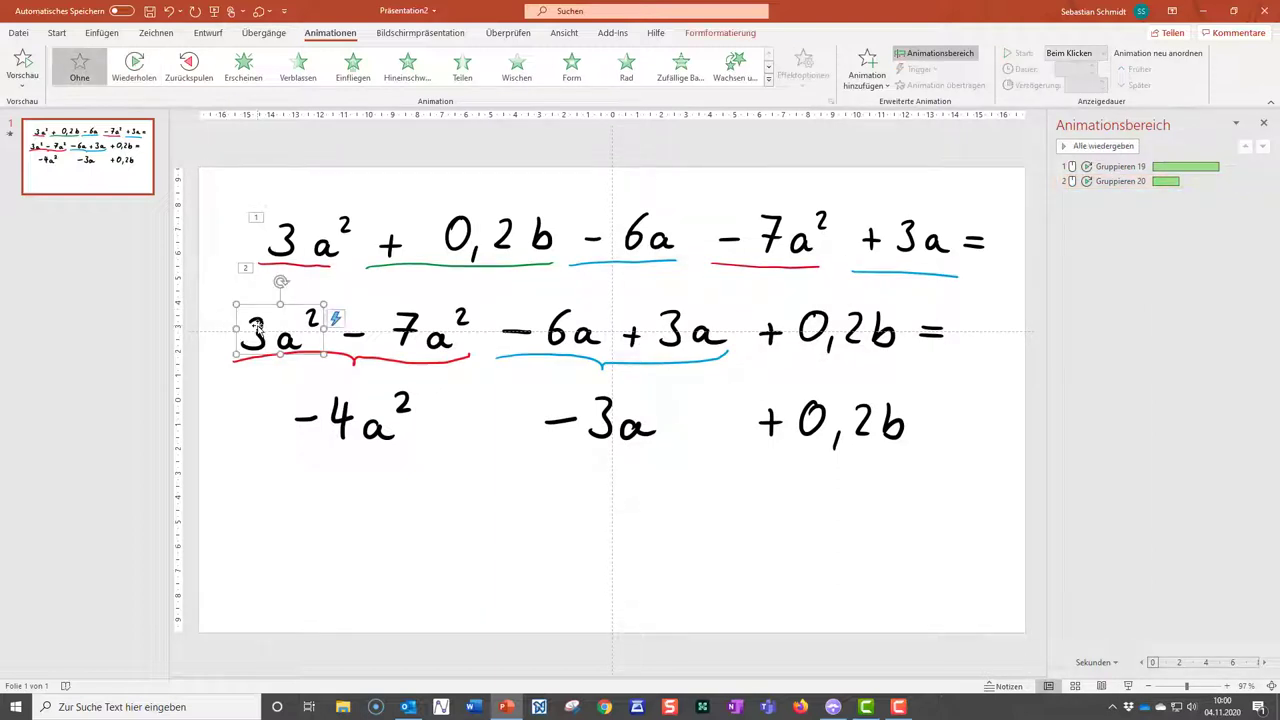
{"action": "left_click", "coordinate": [365, 342]}
{"action": "left_click", "coordinate": [354, 334]}
{"action": "left_click", "coordinate": [422, 334]}
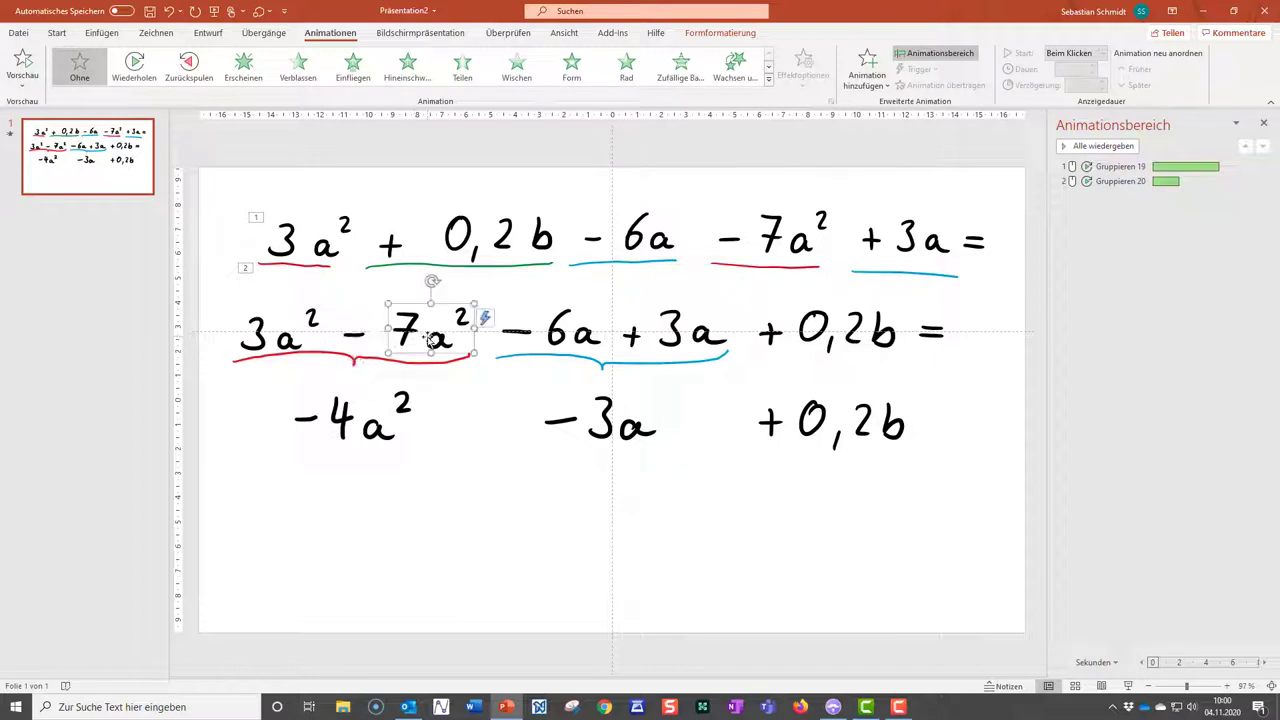
{"action": "left_click_drag", "start_coordinate": [222, 296], "coordinate": [481, 371]}
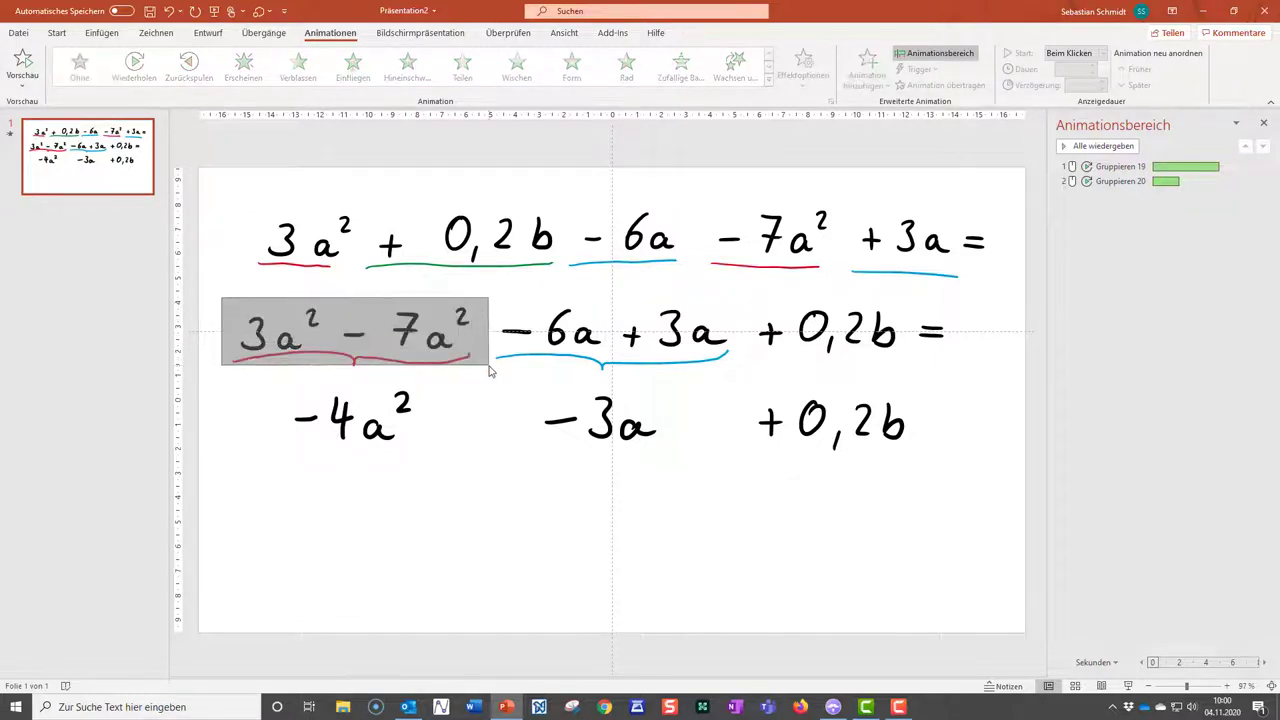
{"action": "left_click", "coordinate": [428, 365], "text": "shift"}
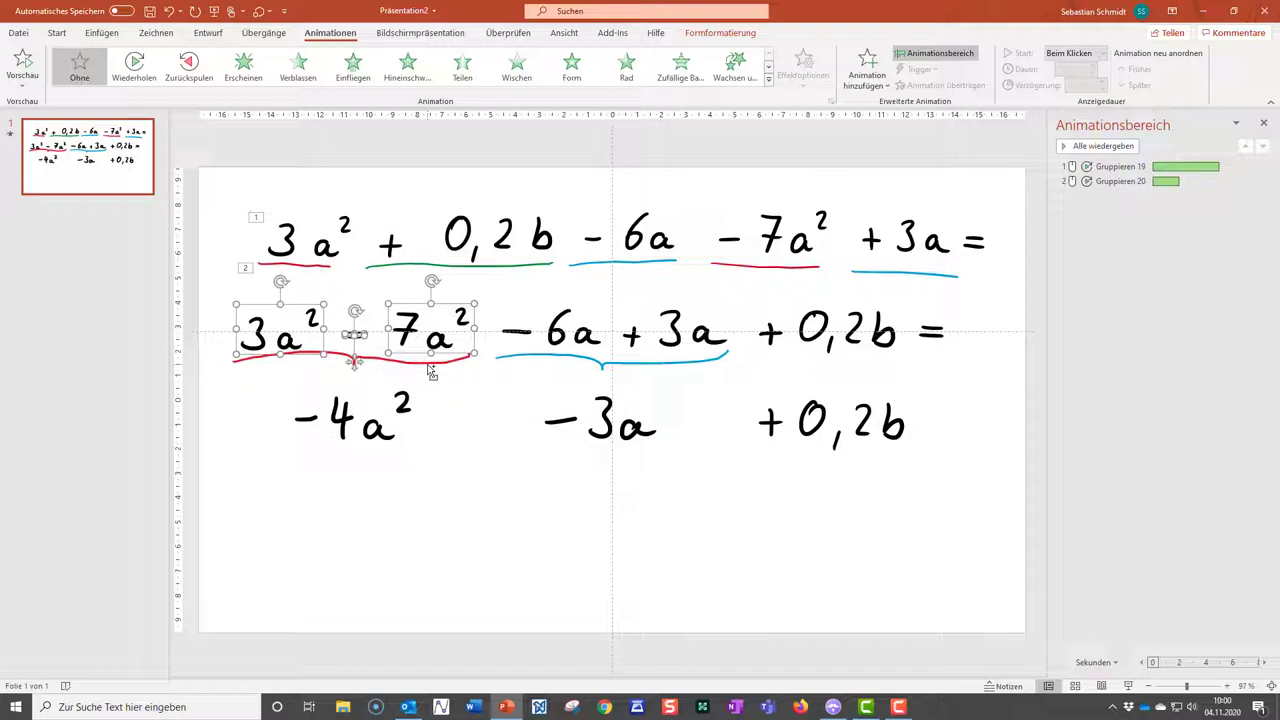
{"action": "right_click", "coordinate": [318, 338]}
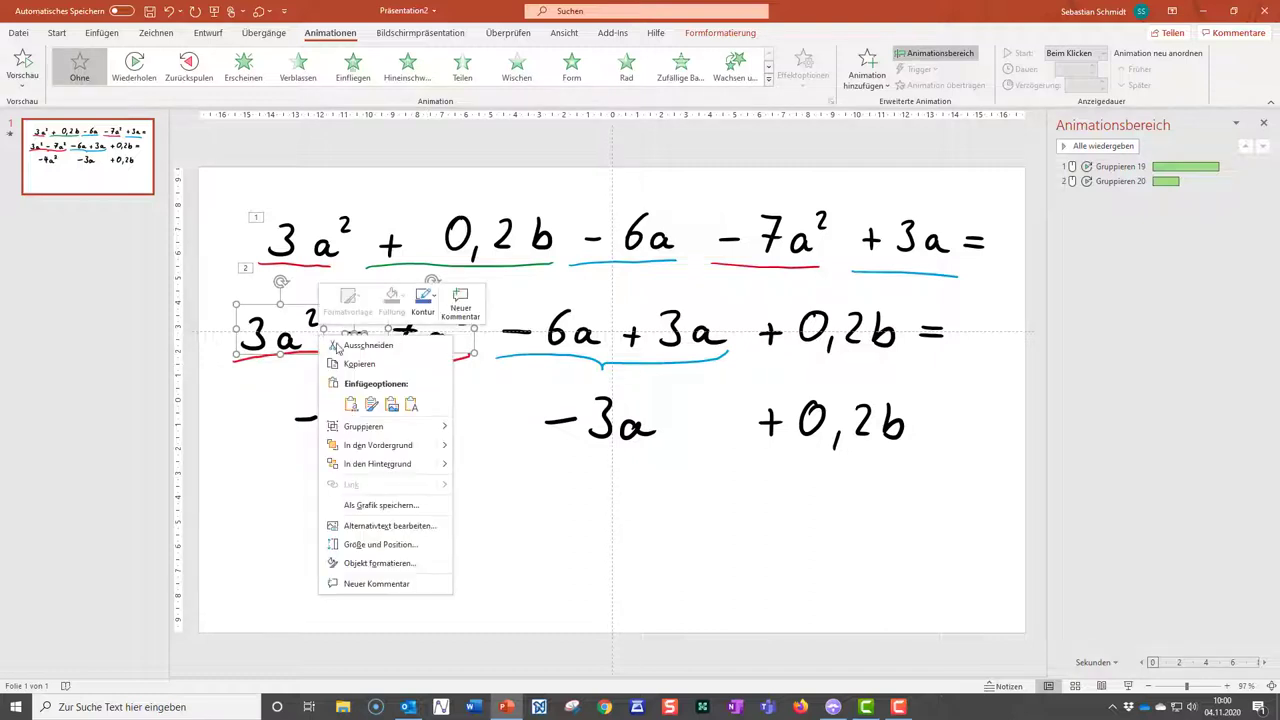
{"action": "mouse_move", "coordinate": [368, 426]}
{"action": "left_click", "coordinate": [483, 432]}
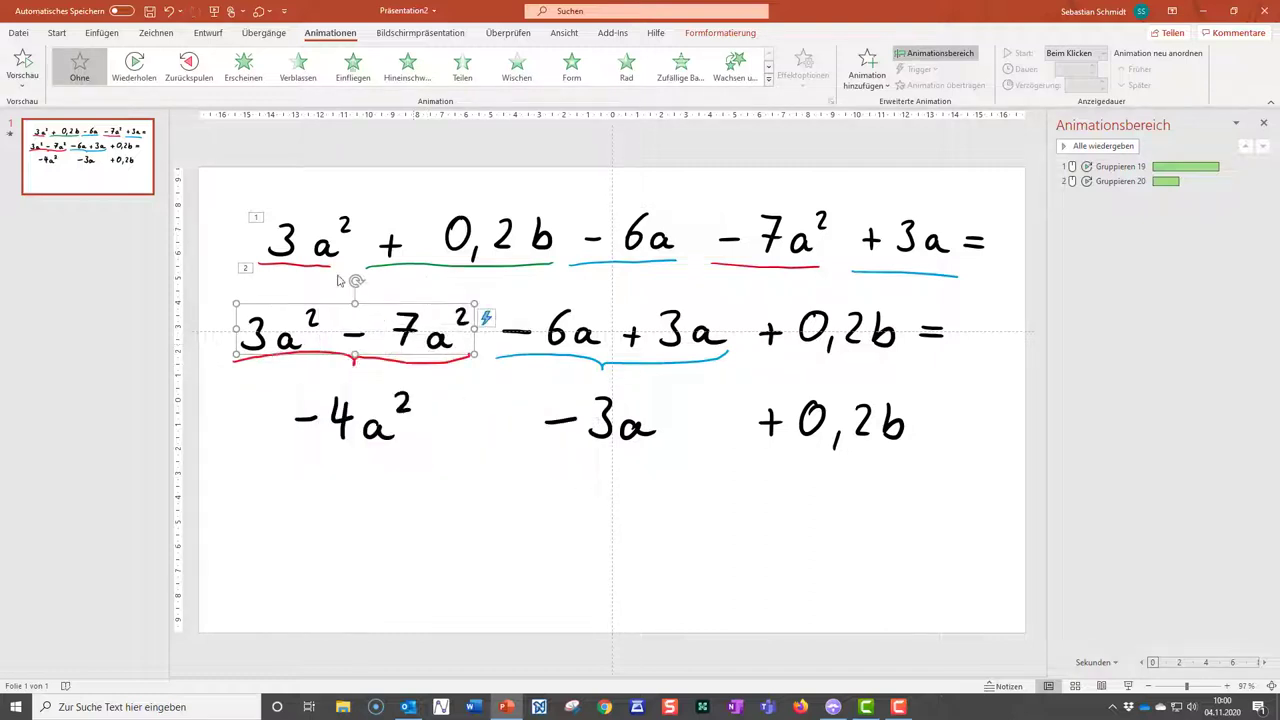
{"action": "left_click", "coordinate": [152, 72]}
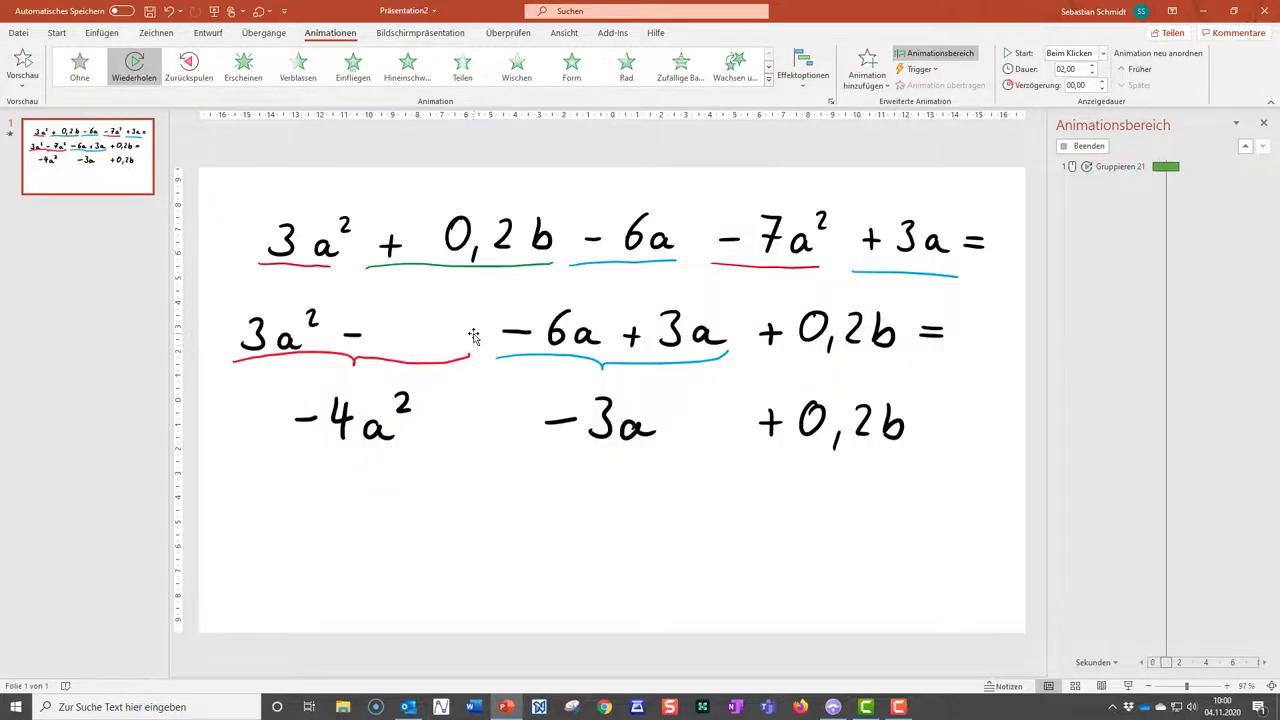
Step: Group the blue underlines under −6a and +3a into one object
{"action": "left_click", "coordinate": [613, 264]}
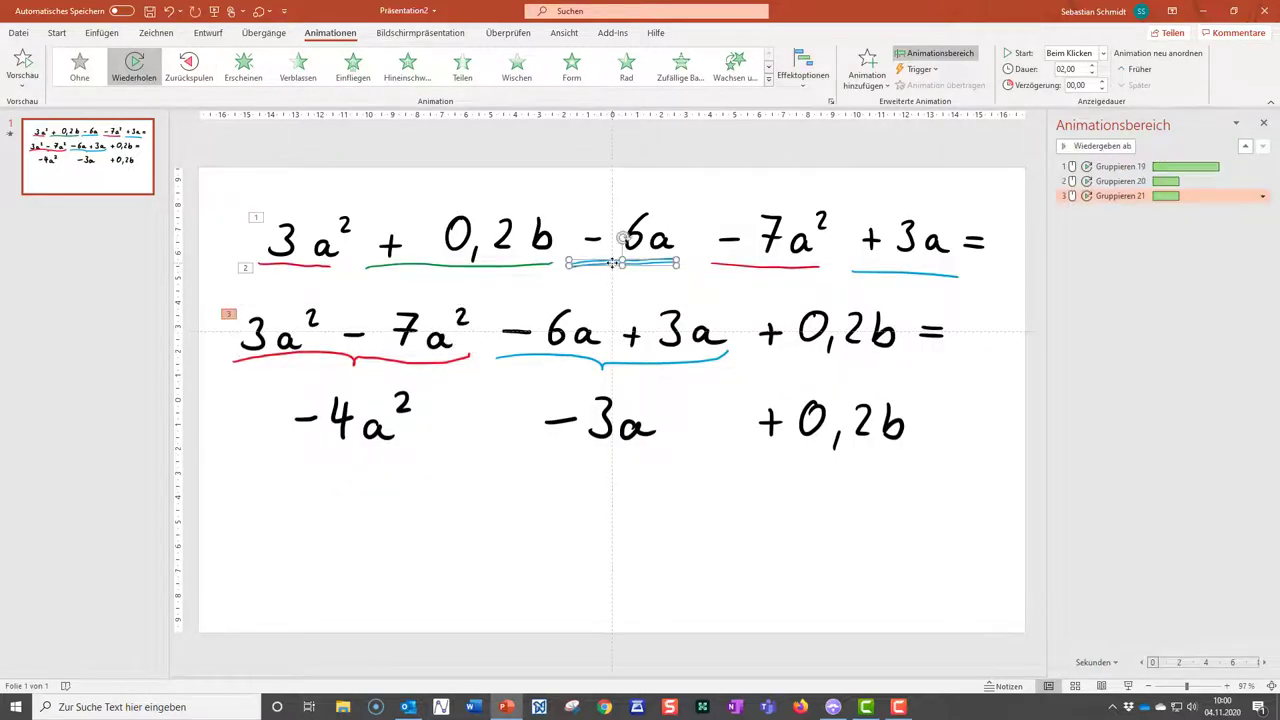
{"action": "left_click", "coordinate": [870, 272], "text": "shift"}
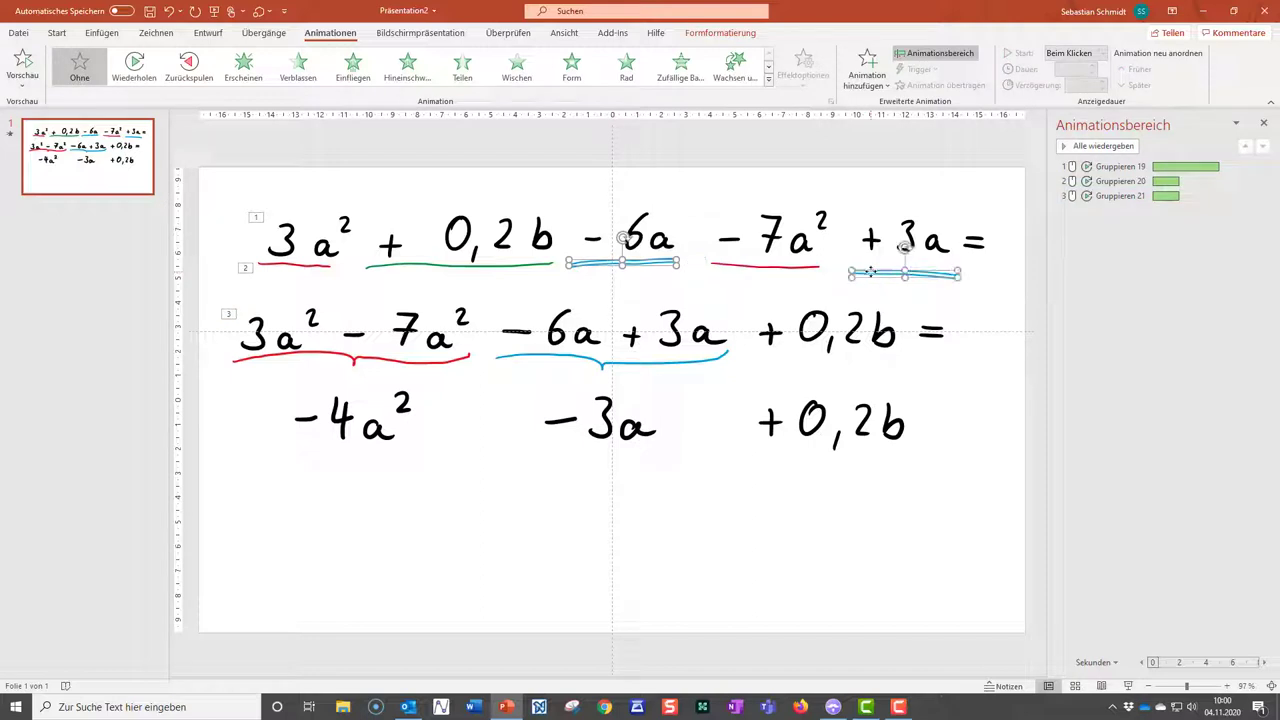
{"action": "right_click", "coordinate": [870, 272]}
{"action": "mouse_move", "coordinate": [935, 365]}
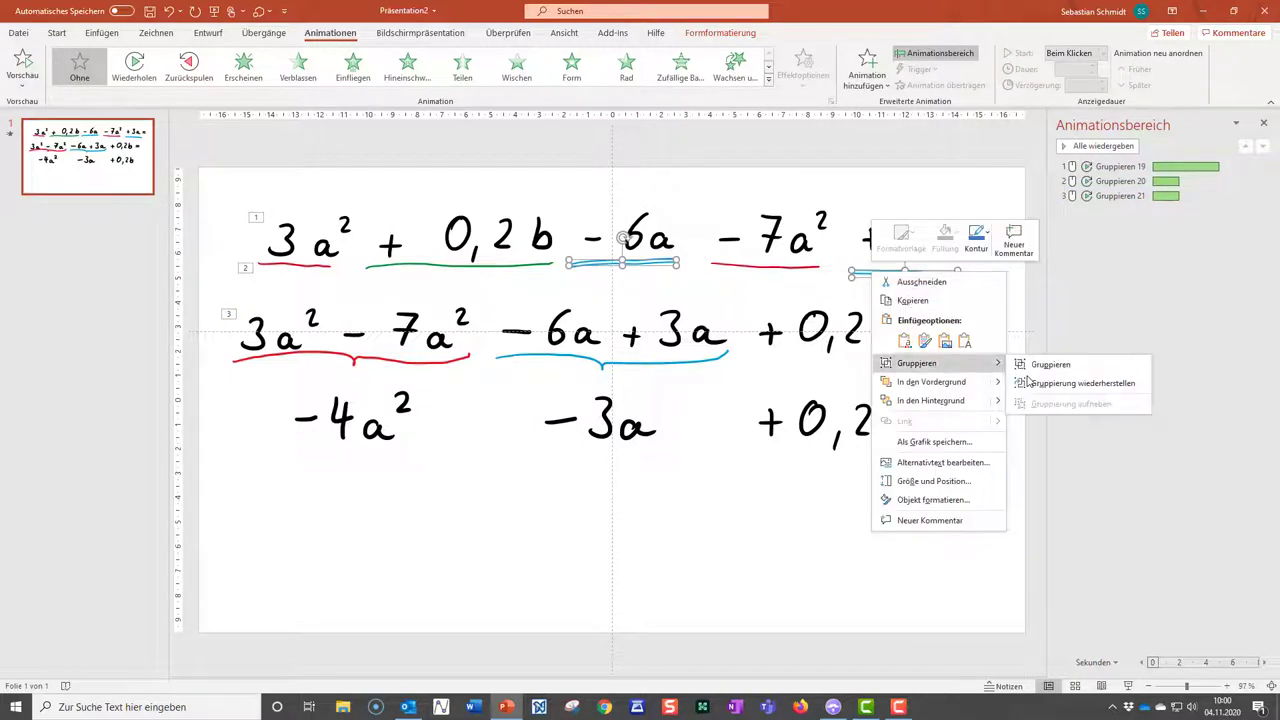
{"action": "left_click", "coordinate": [1040, 372]}
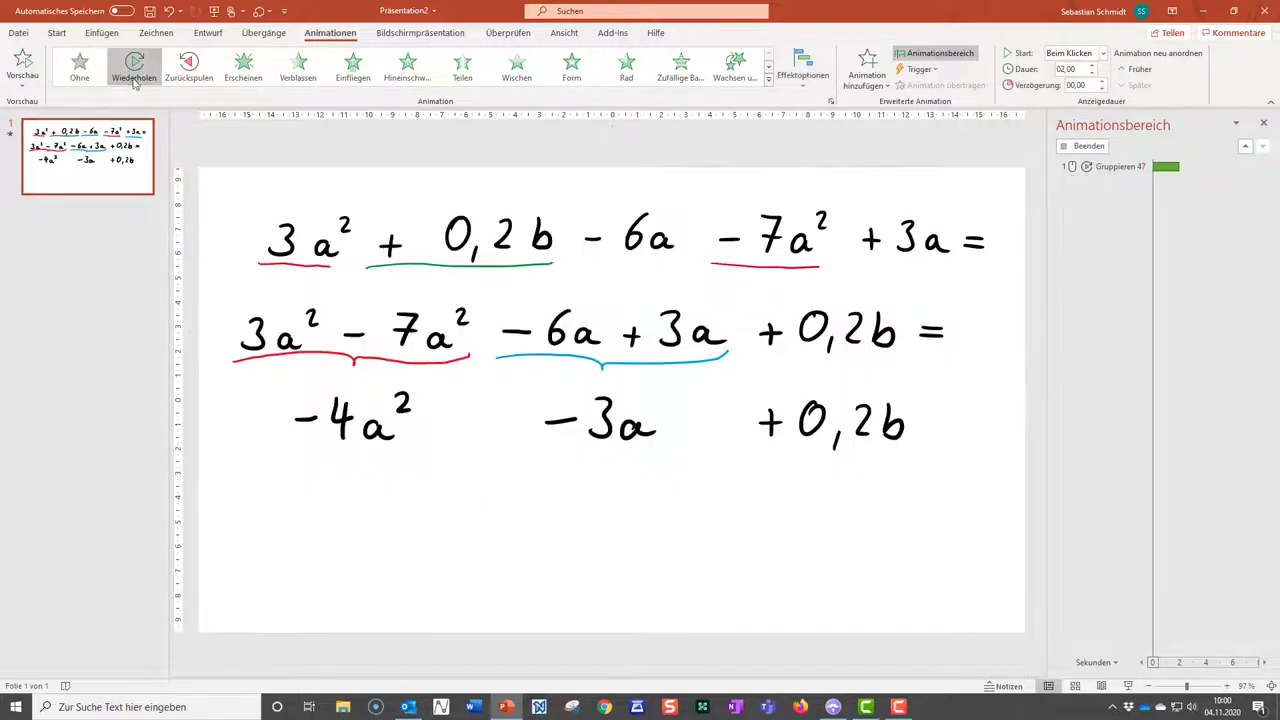
Step: Group all −6a + 3a strokes, including the final a, and apply Wiederholen
{"action": "left_click_drag", "start_coordinate": [486, 296], "coordinate": [697, 372]}
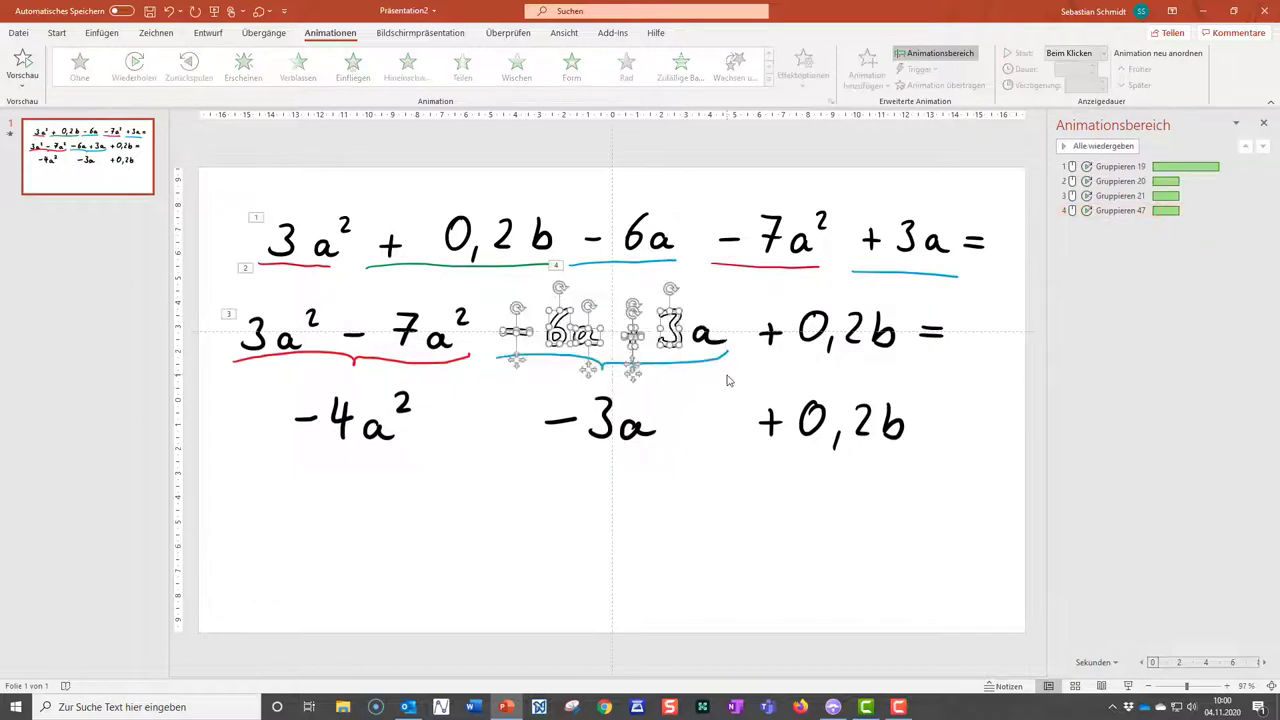
{"action": "left_click", "coordinate": [705, 343], "text": "shift"}
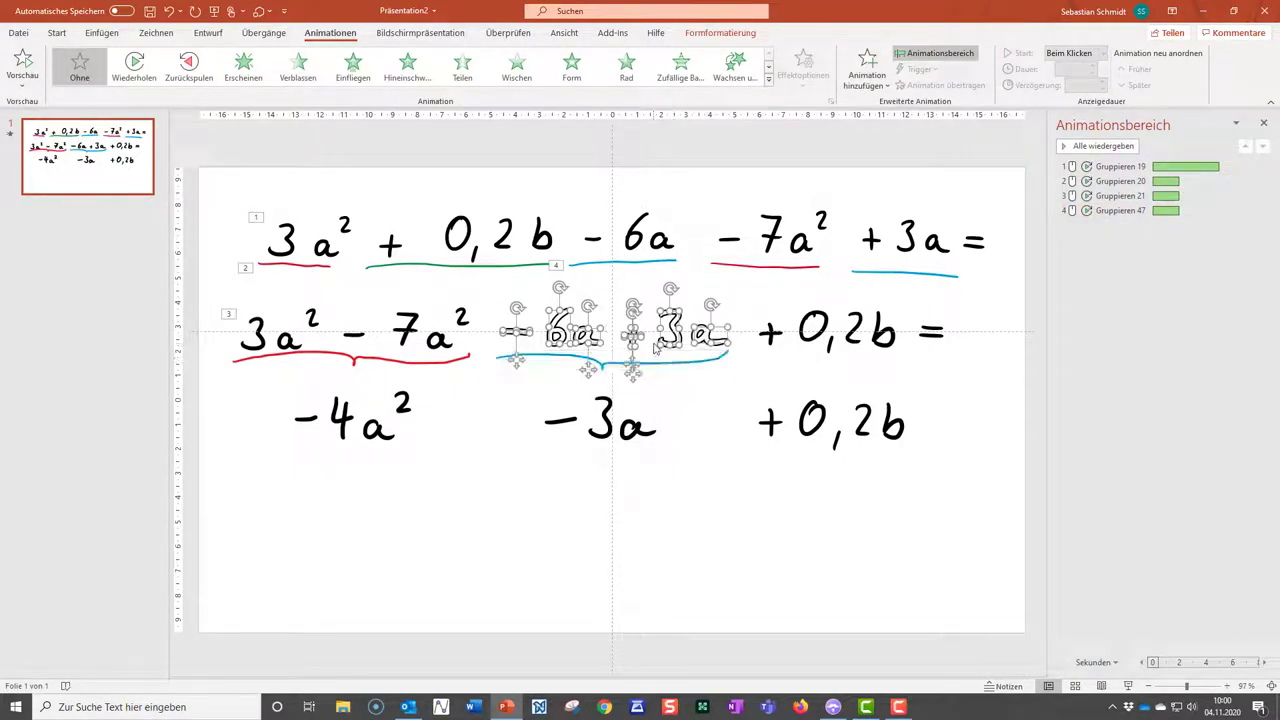
{"action": "right_click", "coordinate": [668, 324]}
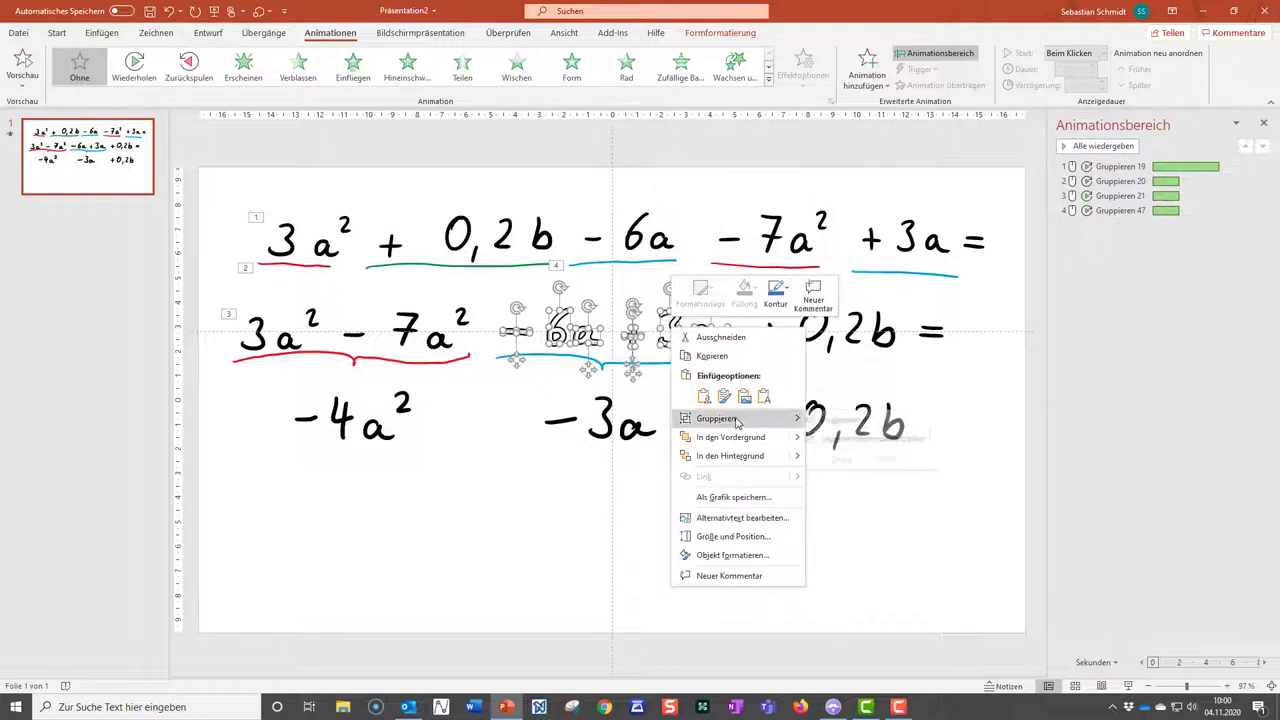
{"action": "mouse_move", "coordinate": [725, 420]}
{"action": "left_click", "coordinate": [830, 422]}
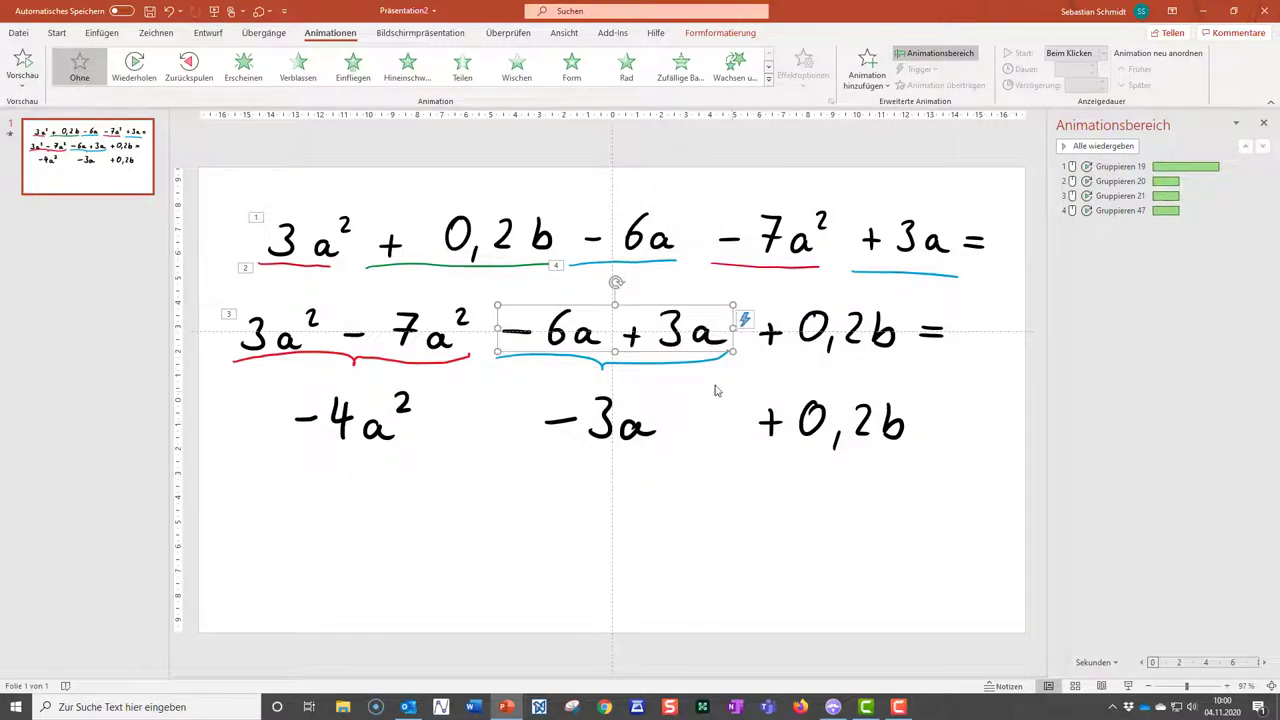
{"action": "left_click", "coordinate": [122, 68]}
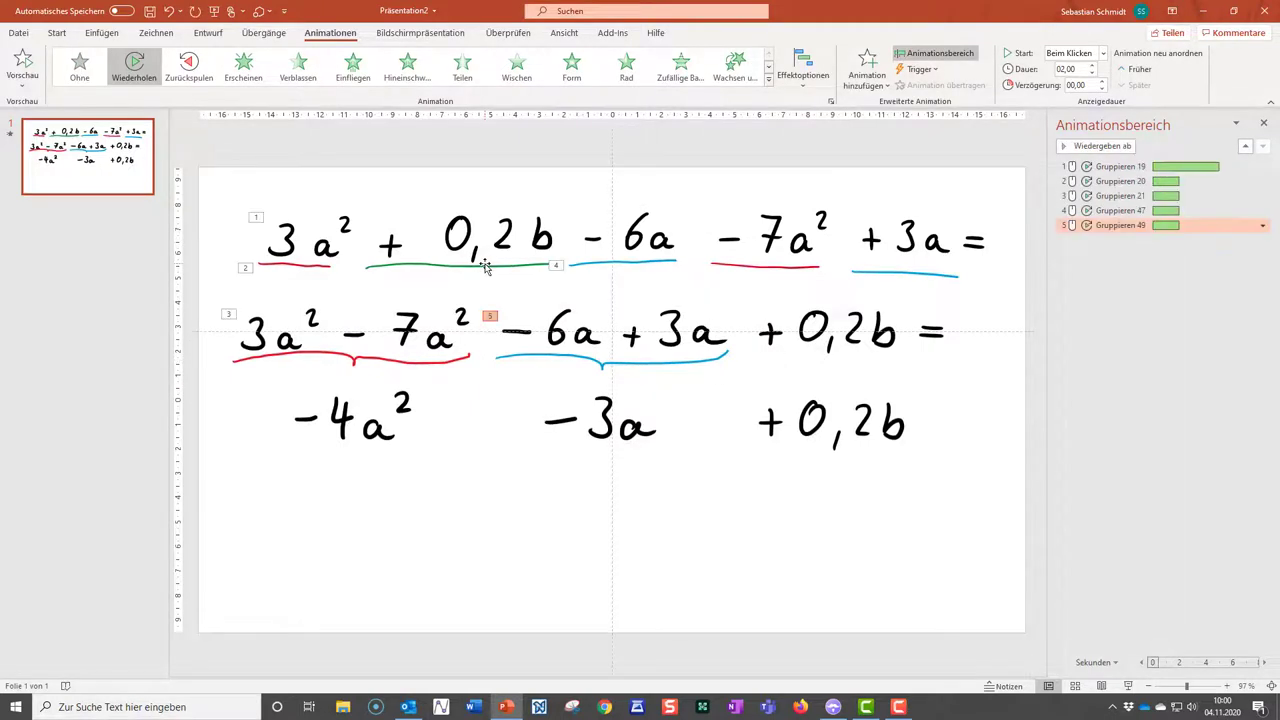
Step: Animate the green underline with Wiederholen, then group +0,2b = and animate it too
{"action": "left_click", "coordinate": [143, 64]}
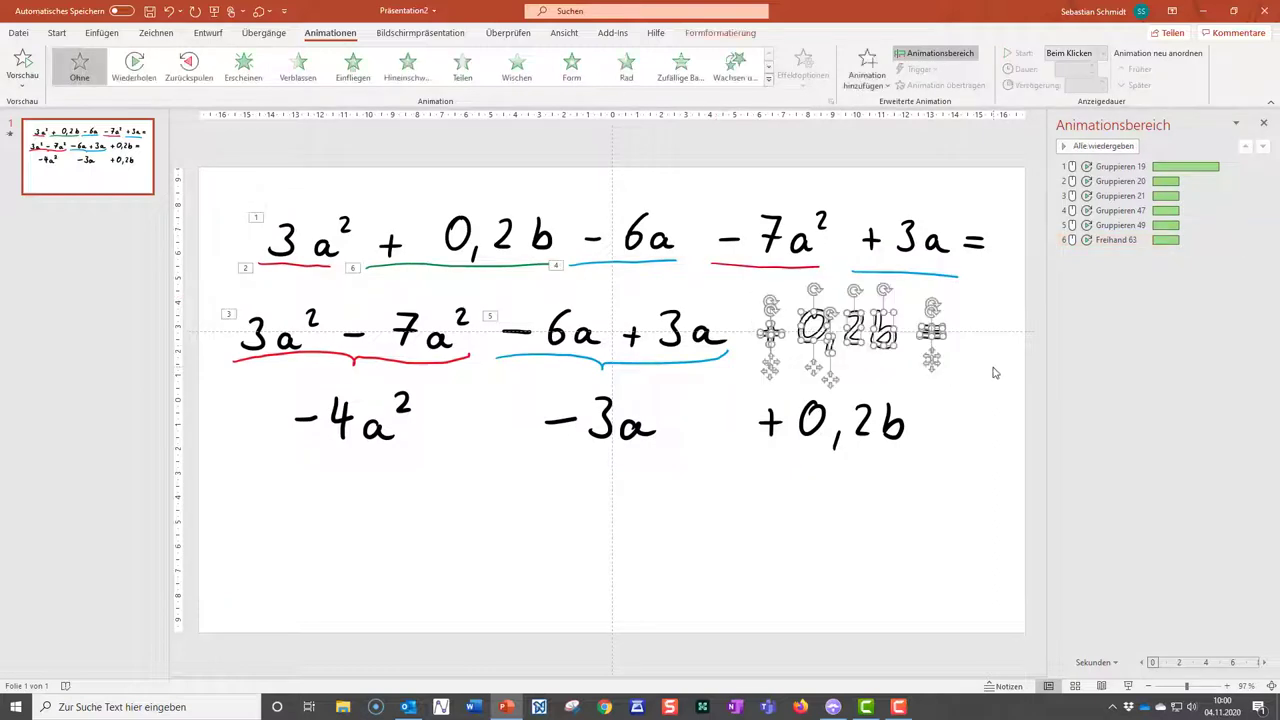
{"action": "right_click", "coordinate": [848, 326]}
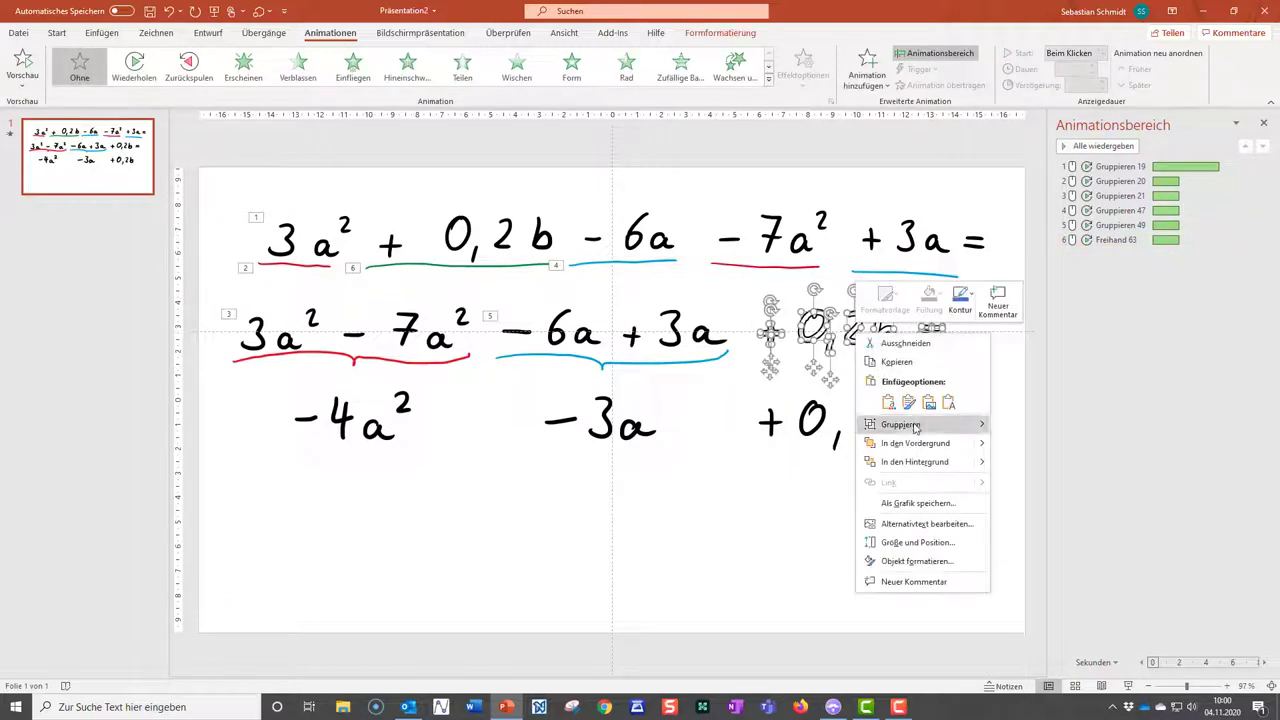
{"action": "mouse_move", "coordinate": [890, 424]}
{"action": "left_click", "coordinate": [1030, 428]}
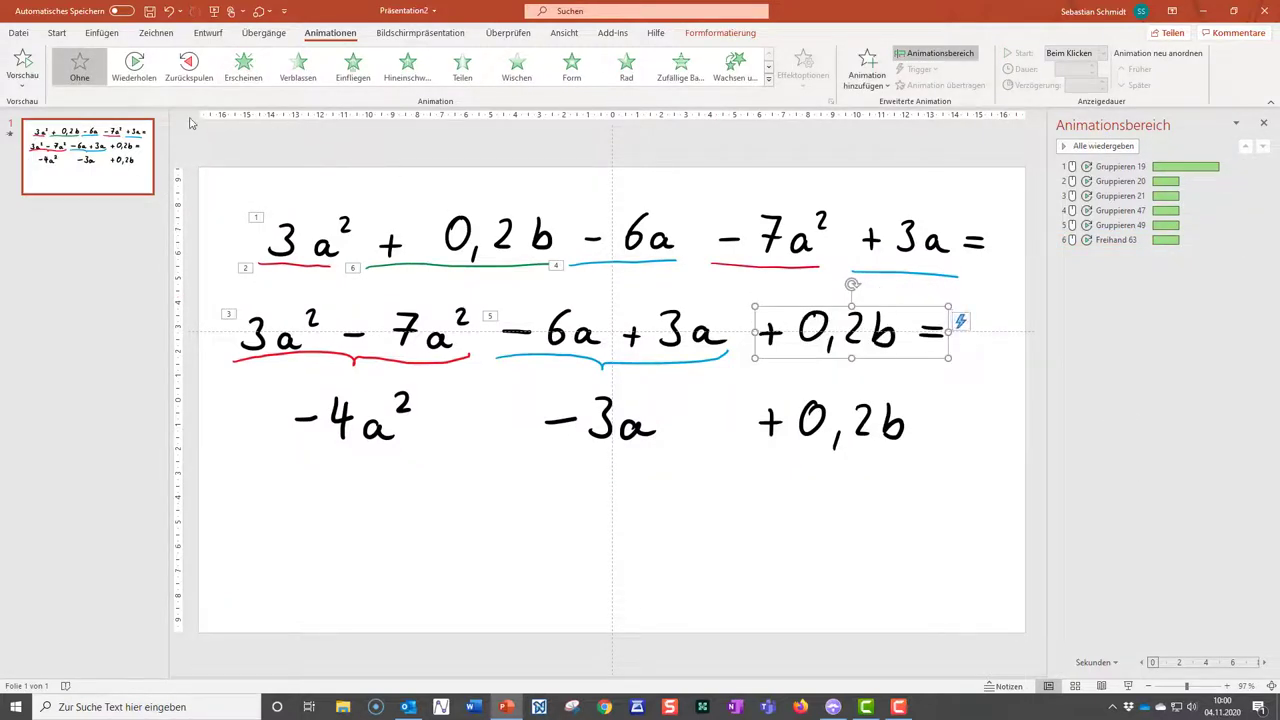
{"action": "left_click", "coordinate": [145, 78]}
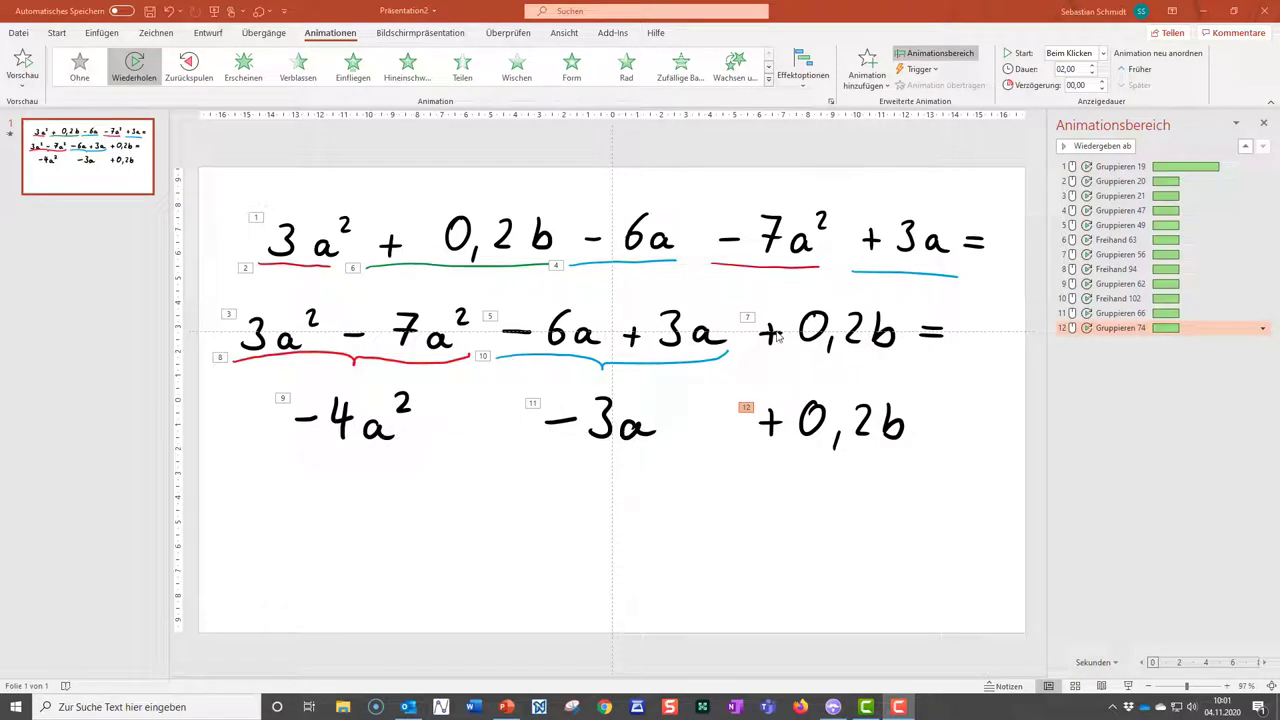
{"action": "left_click", "coordinate": [1129, 687]}
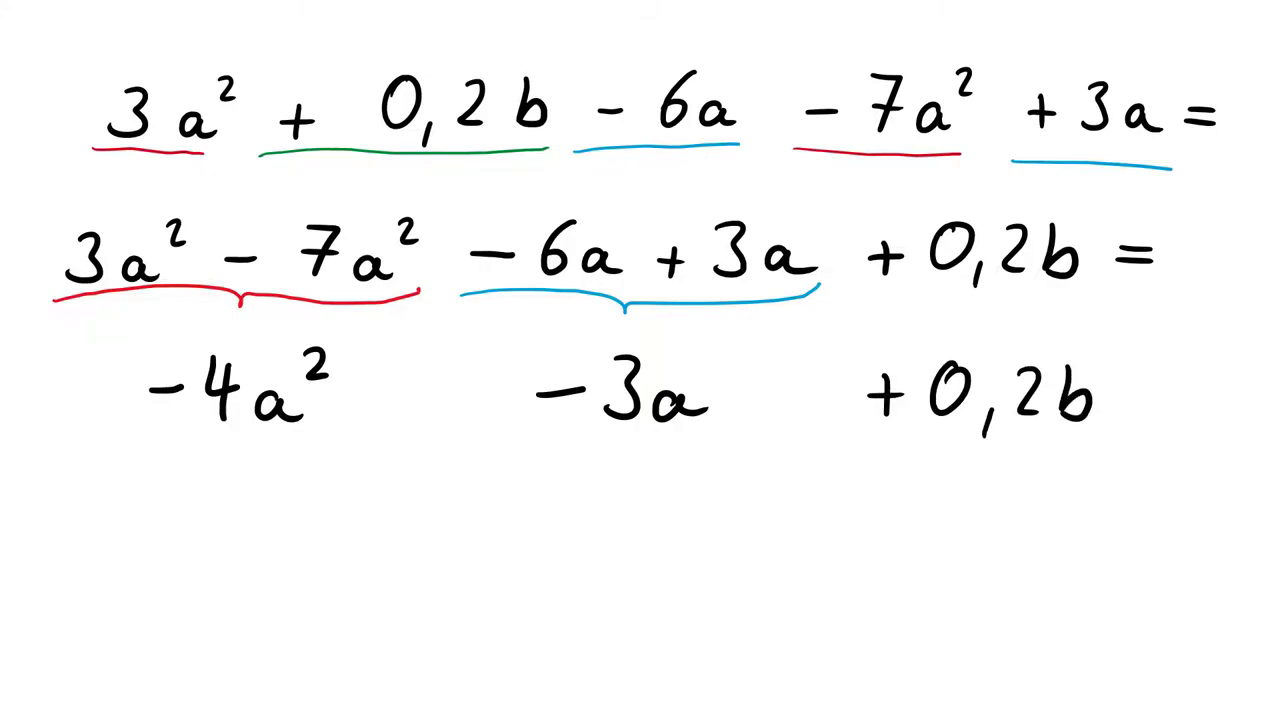
{"action": "key", "text": "space"}
{"action": "key", "text": "space"}
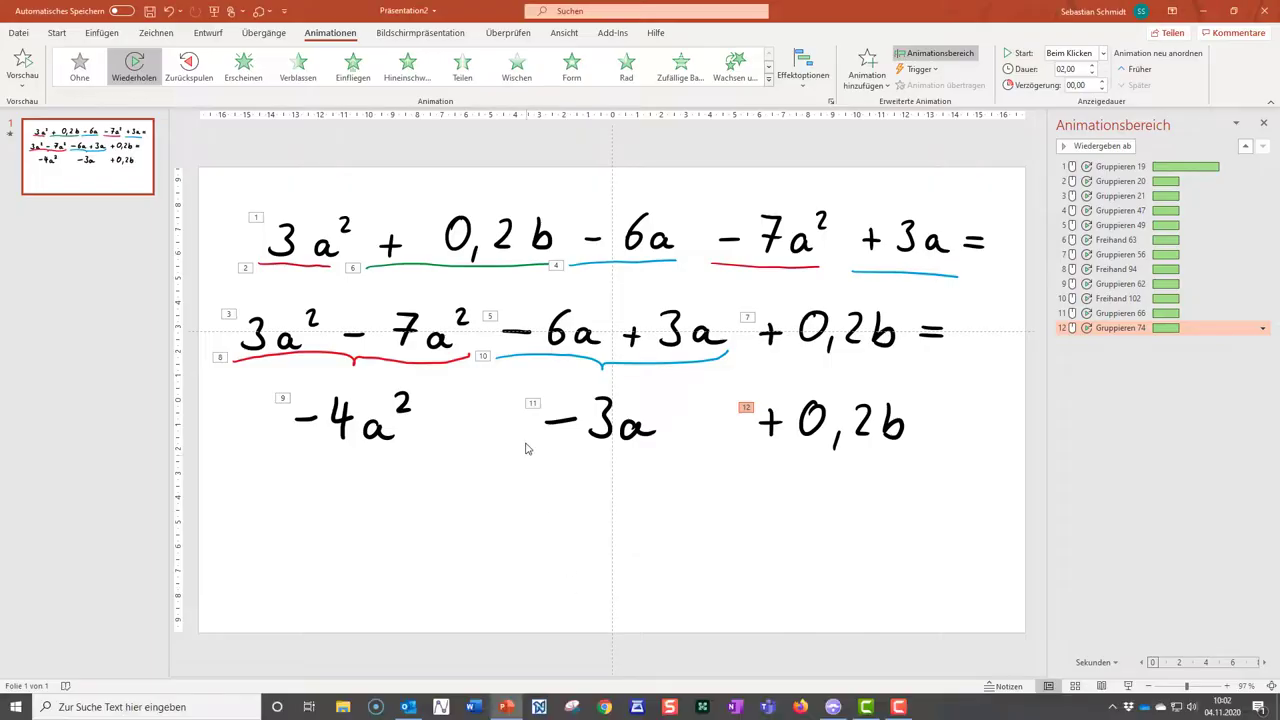
Step: Ungroup 3a² − 7a² (Gruppieren 21), dropping its Wiederholen animation
{"action": "left_click", "coordinate": [288, 330]}
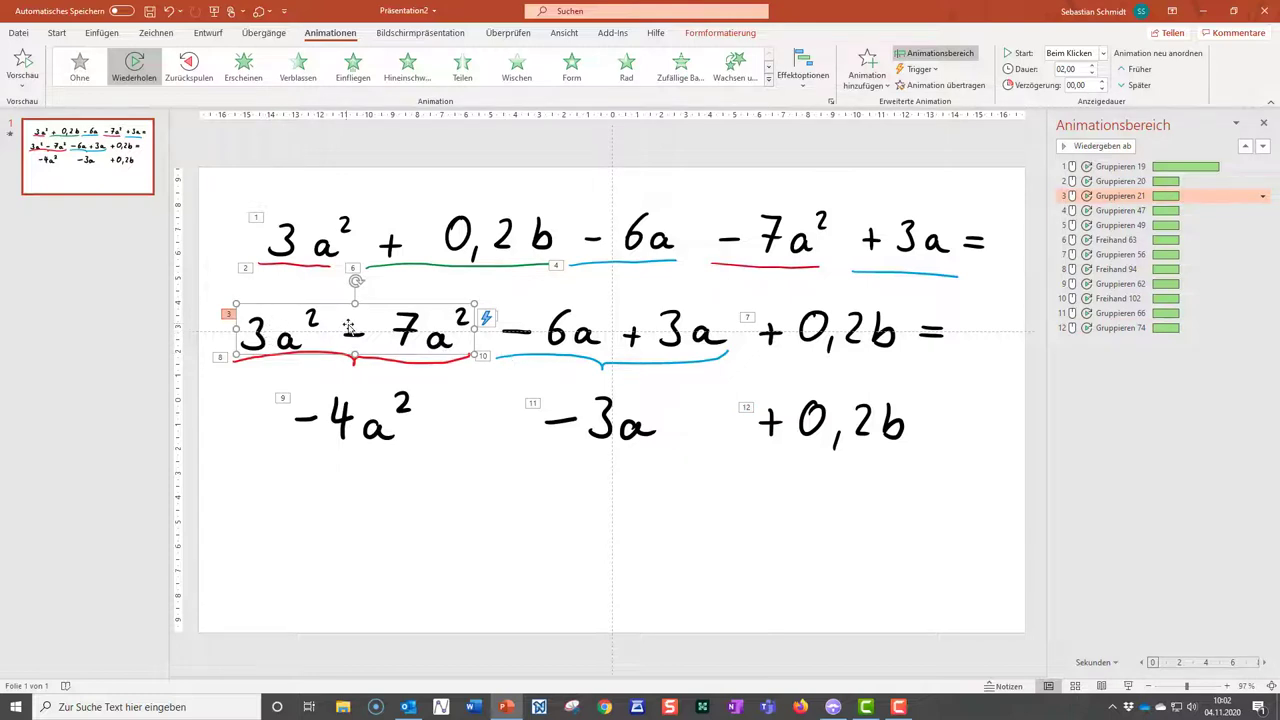
{"action": "right_click", "coordinate": [280, 338]}
{"action": "mouse_move", "coordinate": [337, 430]}
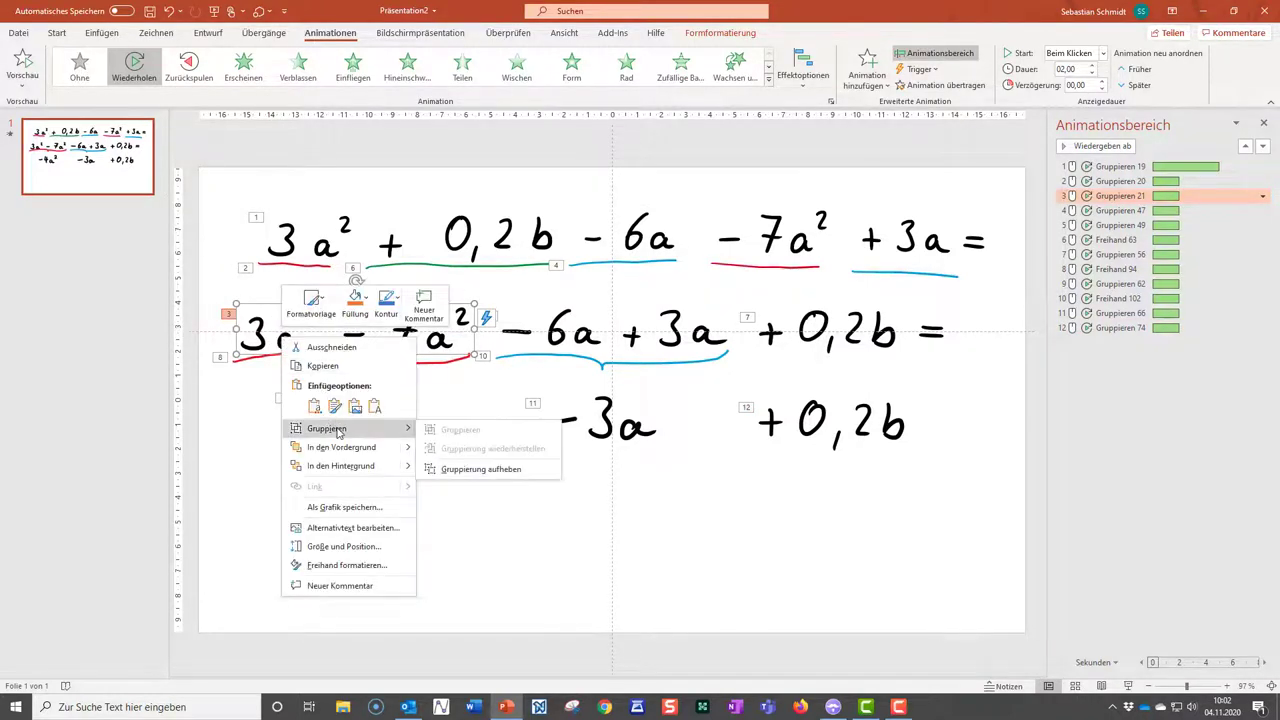
{"action": "left_click", "coordinate": [454, 470]}
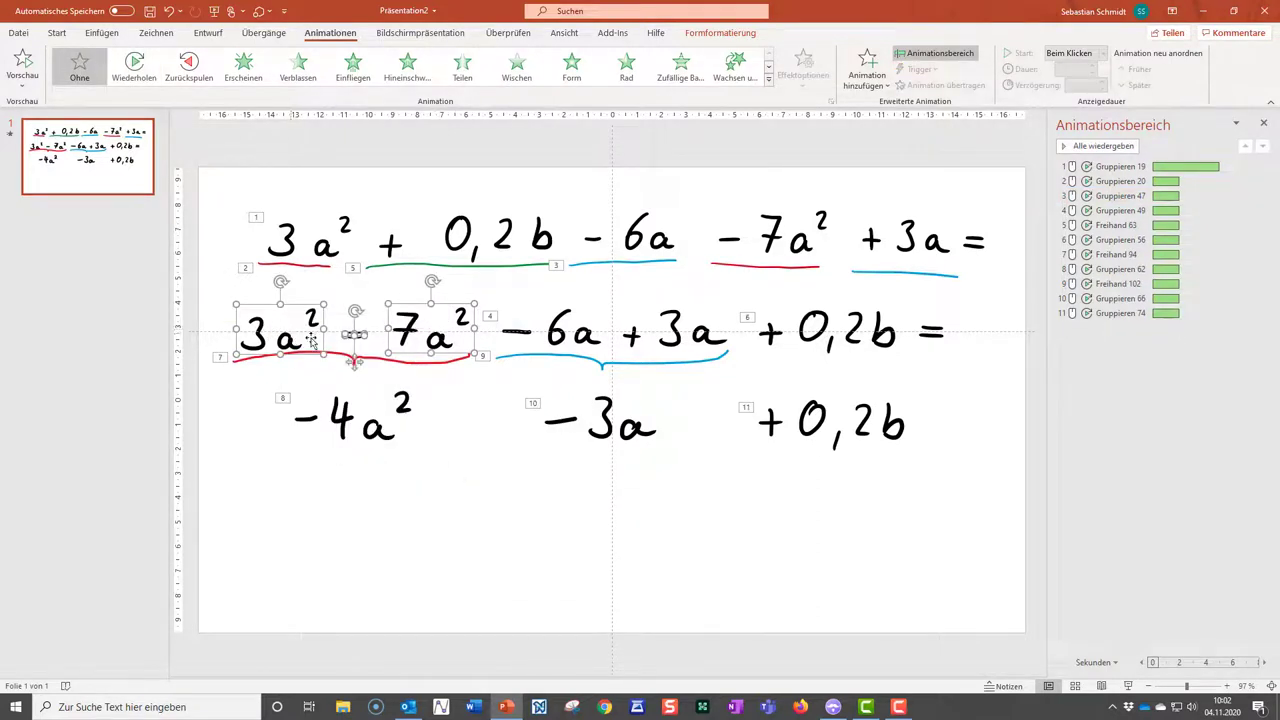
Step: Ungroup the 3a² part further into its individual strokes
{"action": "left_click", "coordinate": [478, 443]}
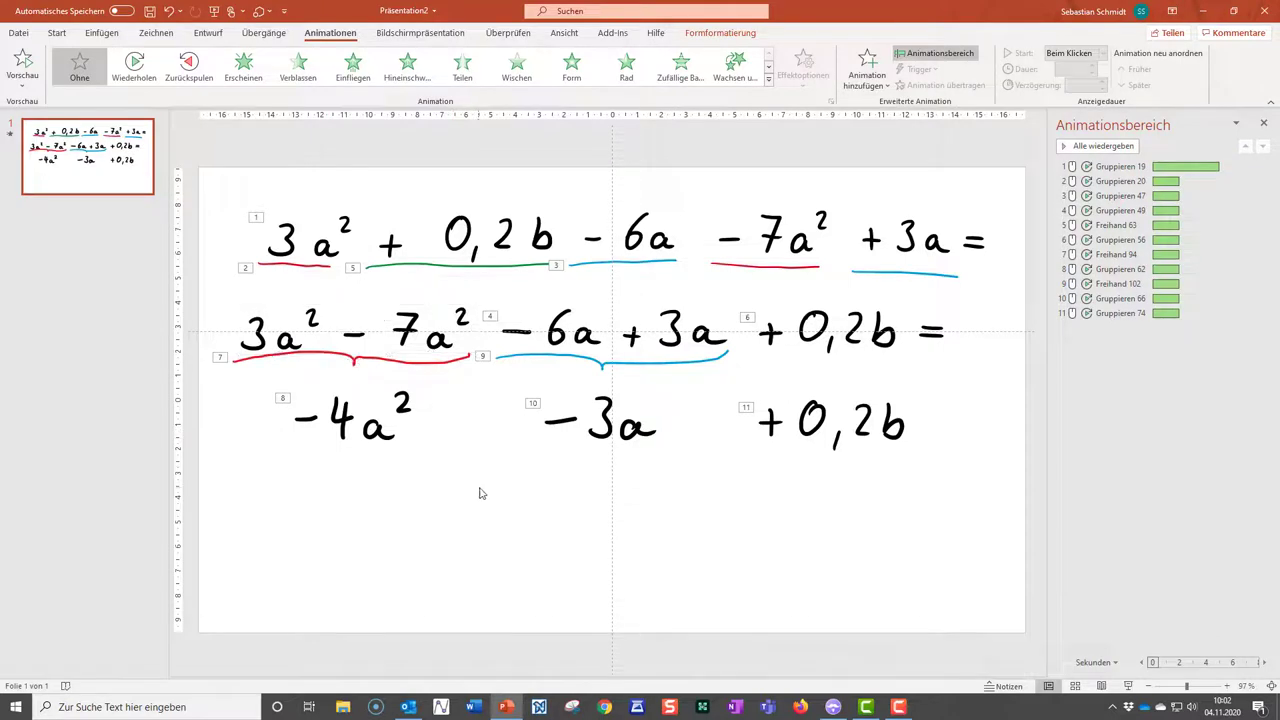
{"action": "left_click", "coordinate": [284, 338]}
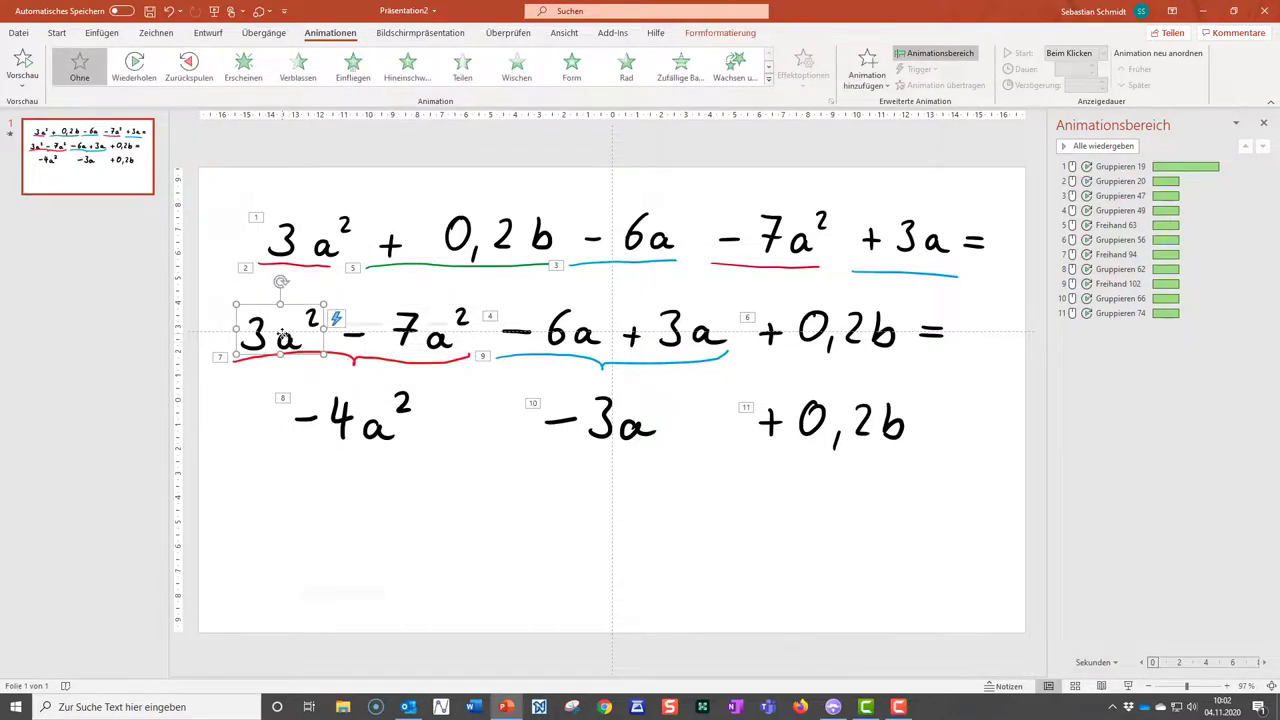
{"action": "right_click", "coordinate": [284, 336]}
{"action": "mouse_move", "coordinate": [422, 432]}
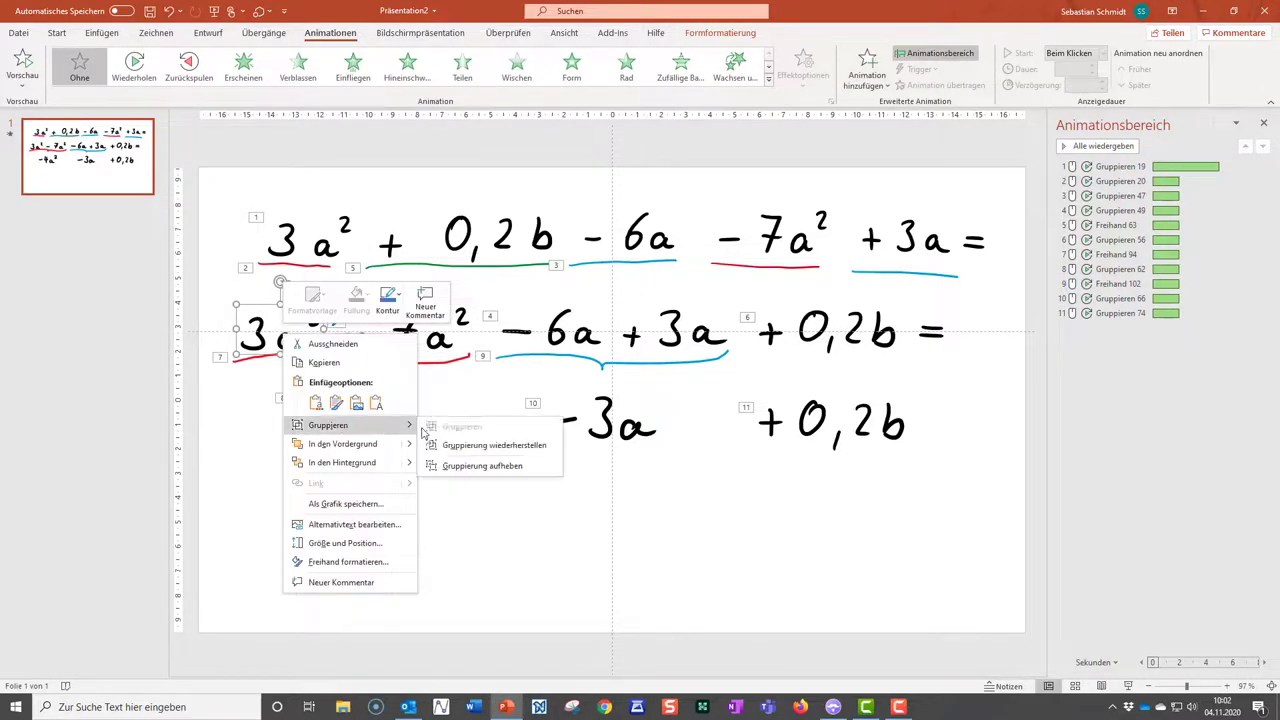
{"action": "left_click", "coordinate": [475, 466]}
Step: Box-select every stroke of 3a² − 7a² and group them into one unanimated object
{"action": "left_click", "coordinate": [254, 403]}
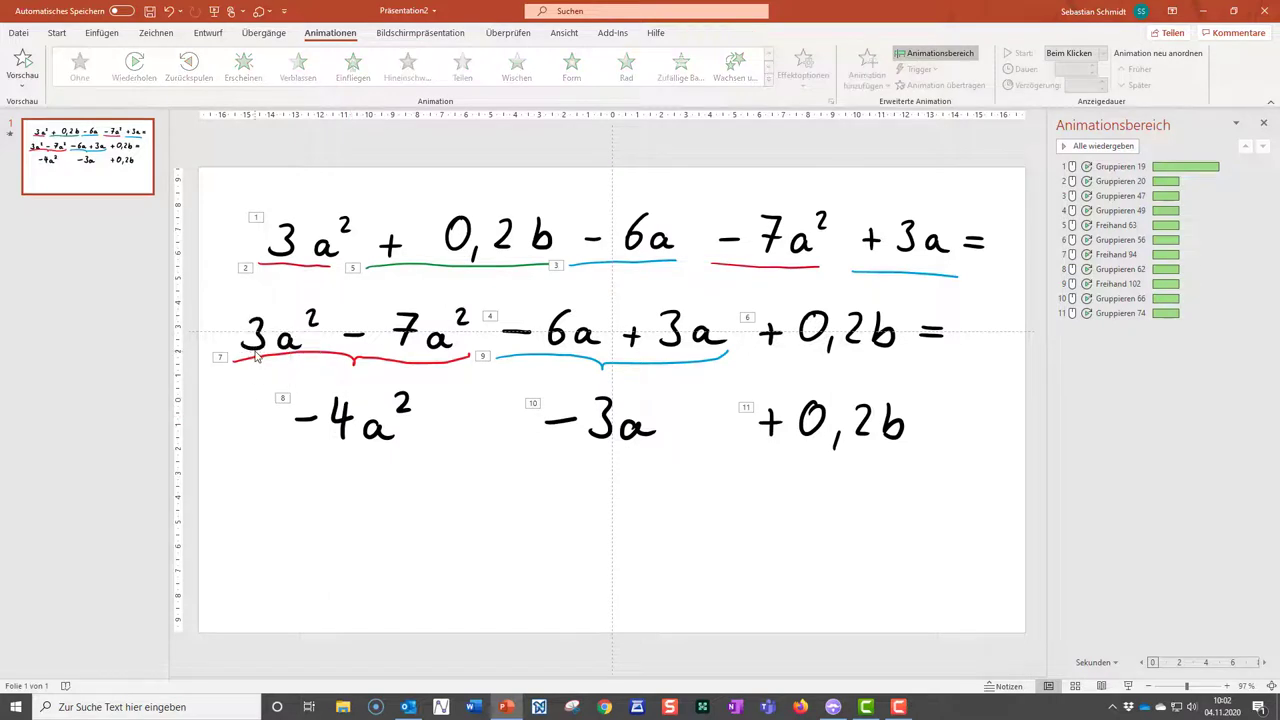
{"action": "left_click", "coordinate": [268, 348]}
{"action": "left_click", "coordinate": [274, 342]}
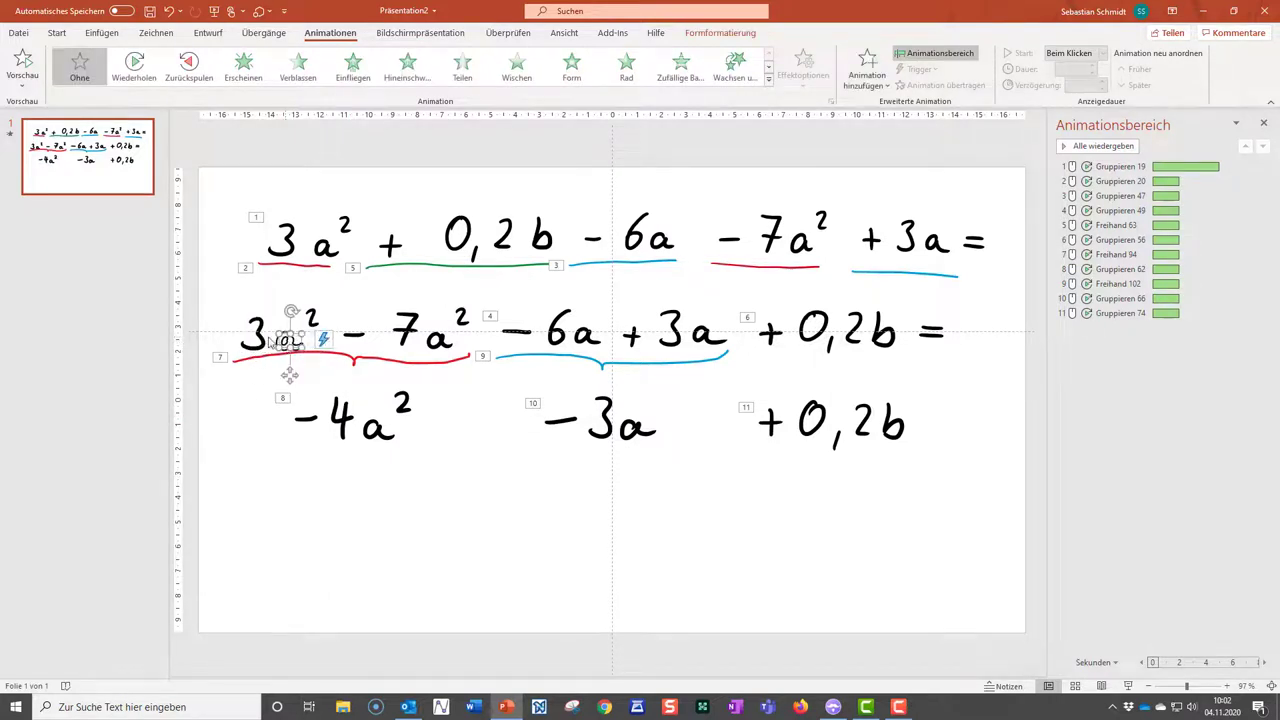
{"action": "left_click_drag", "start_coordinate": [222, 318], "coordinate": [476, 362]}
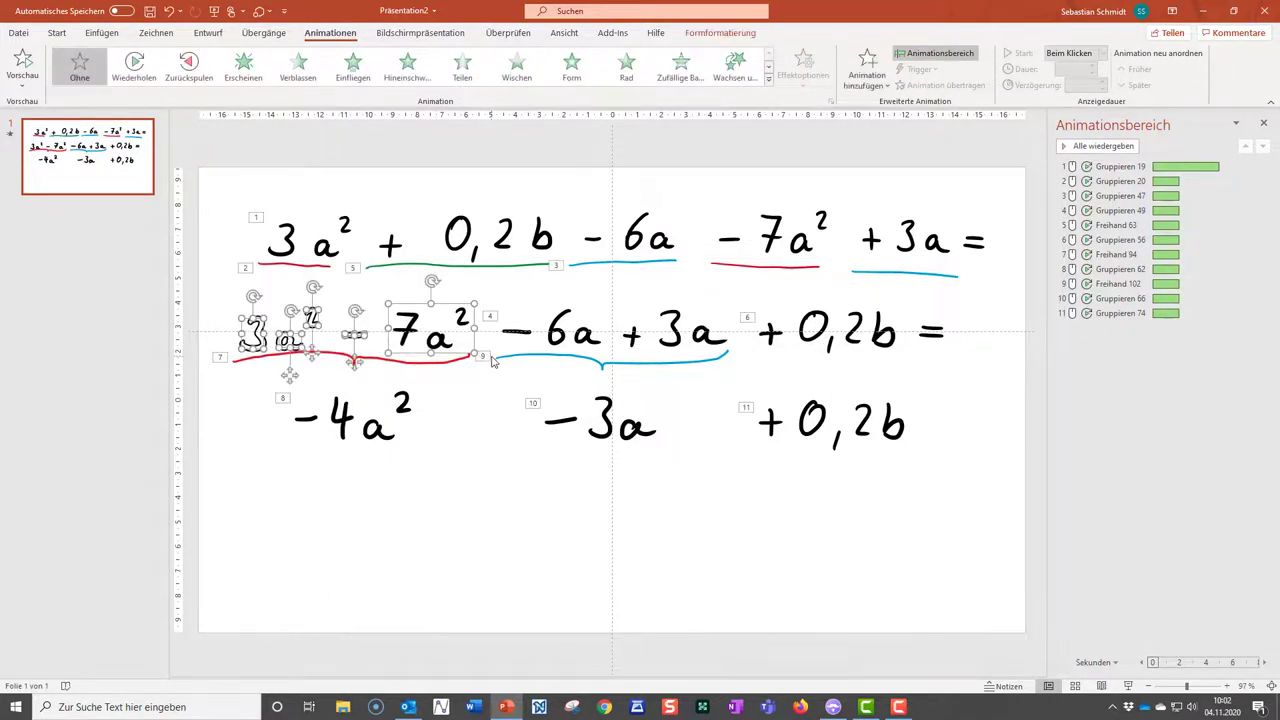
{"action": "right_click", "coordinate": [296, 335]}
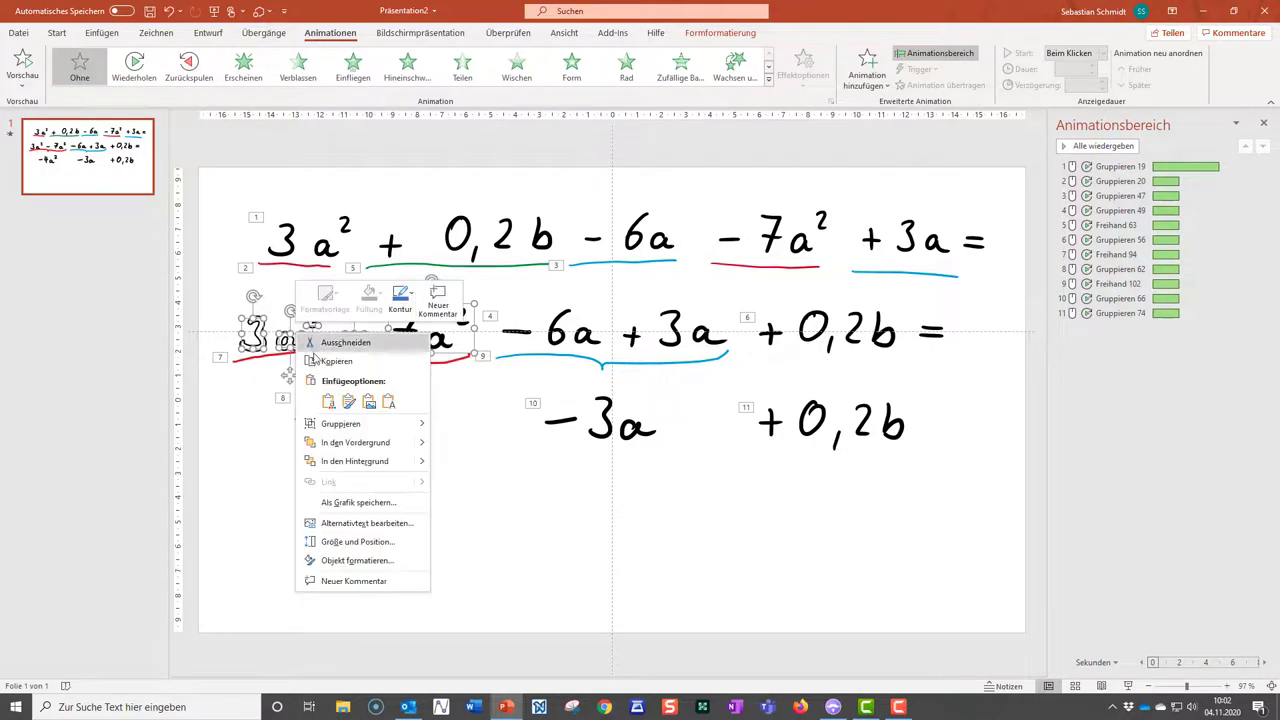
{"action": "mouse_move", "coordinate": [356, 430]}
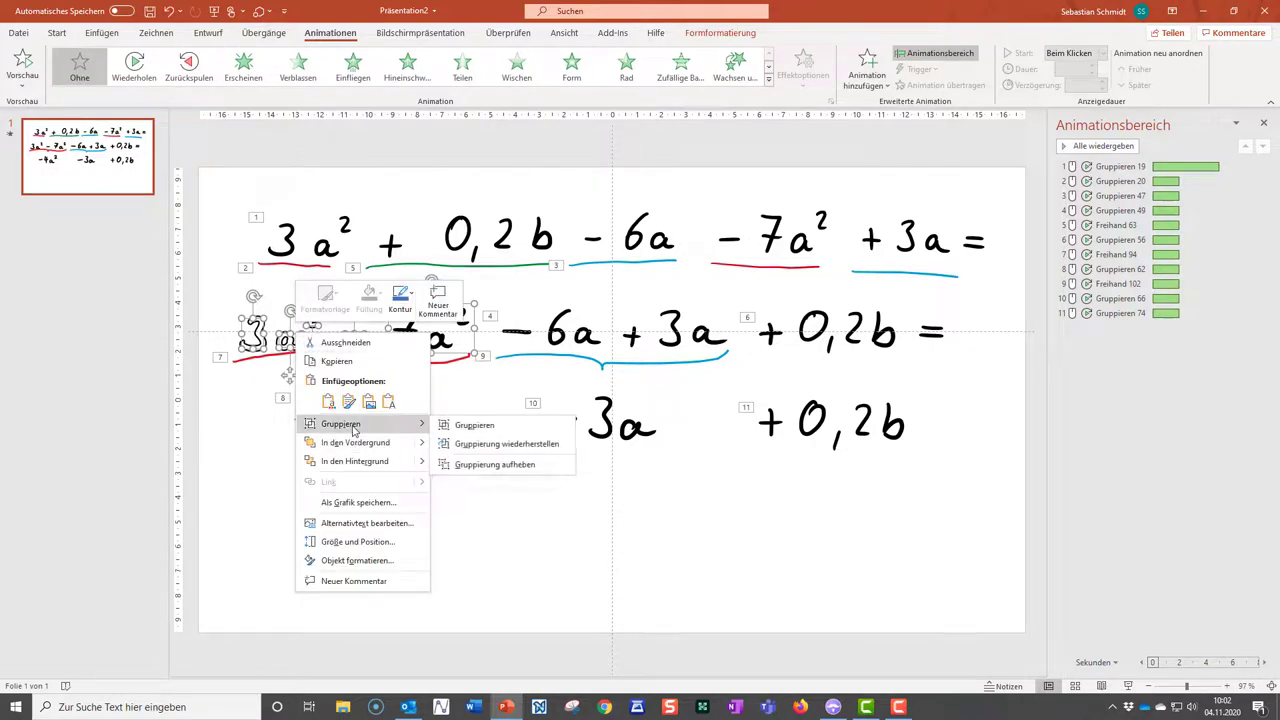
{"action": "left_click", "coordinate": [461, 428]}
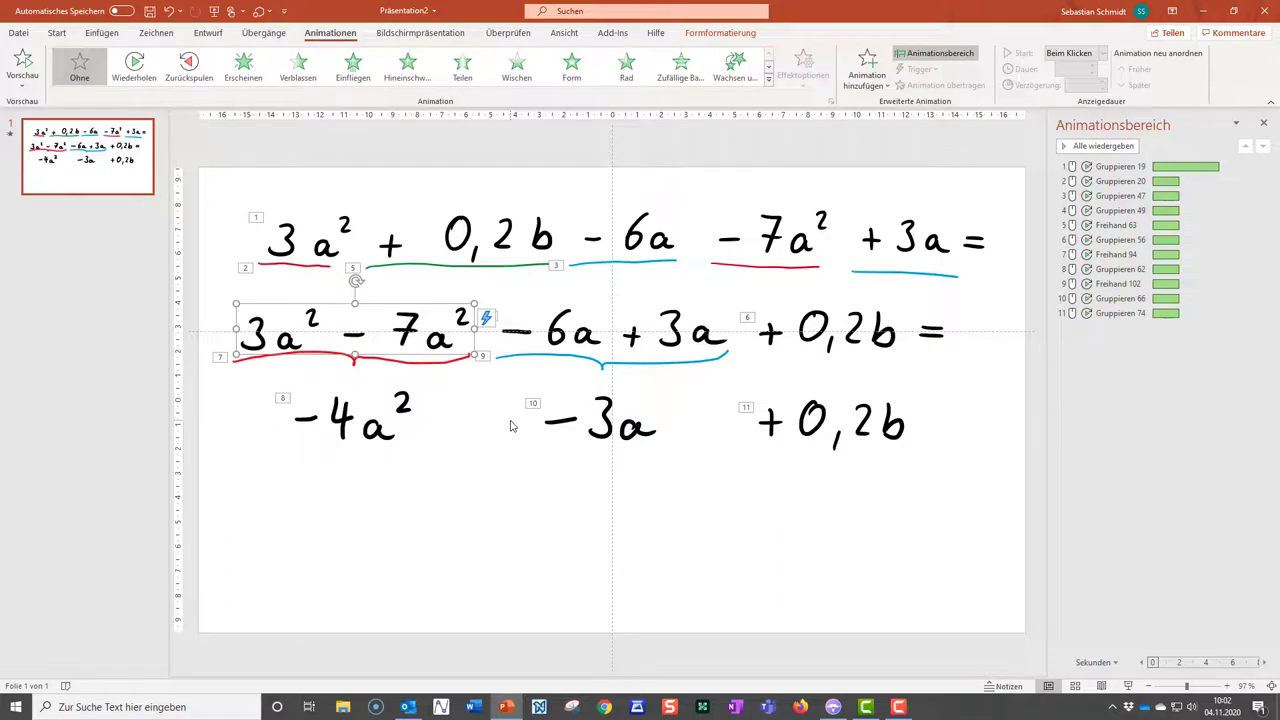